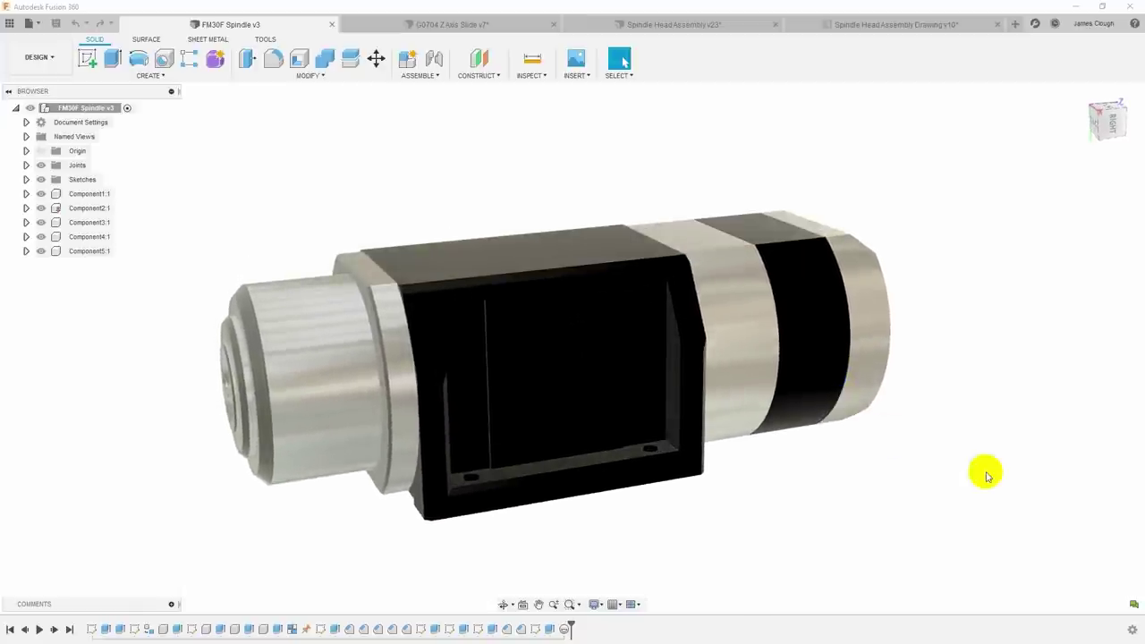
# Orbit the spindle model around to a view of its top plate
pyautogui.keyDown('shift'); pyautogui.moveTo(436, 299); pyautogui.dragTo(460, 529, button='middle'); pyautogui.keyUp('shift')
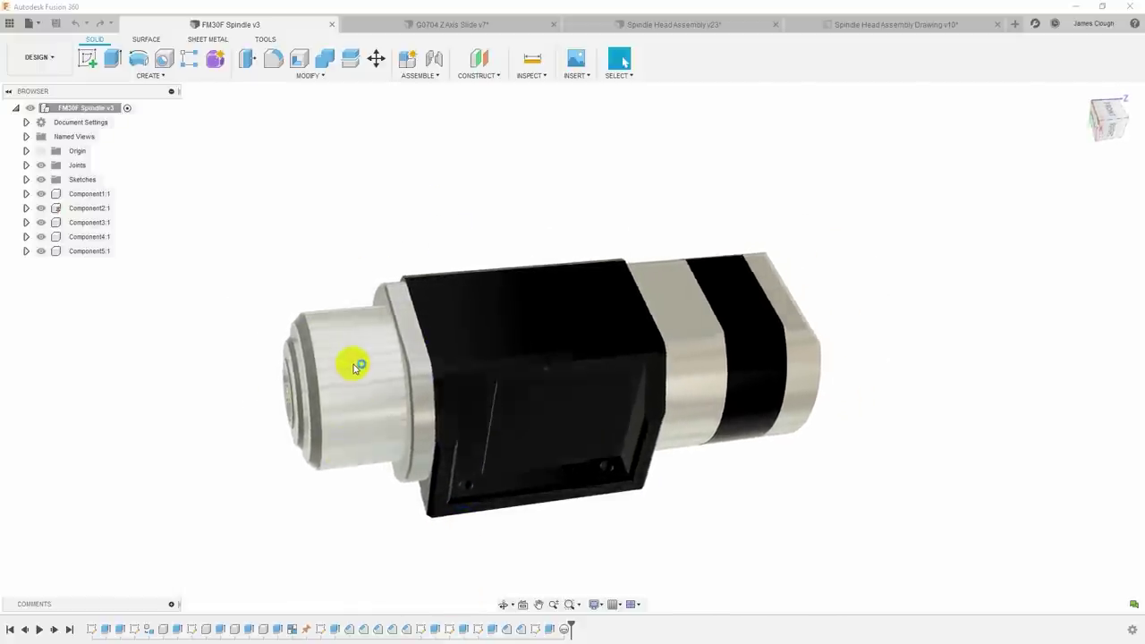
pyautogui.keyDown('shift'); pyautogui.moveTo(352, 361); pyautogui.dragTo(350, 363, button='middle'); pyautogui.keyUp('shift')
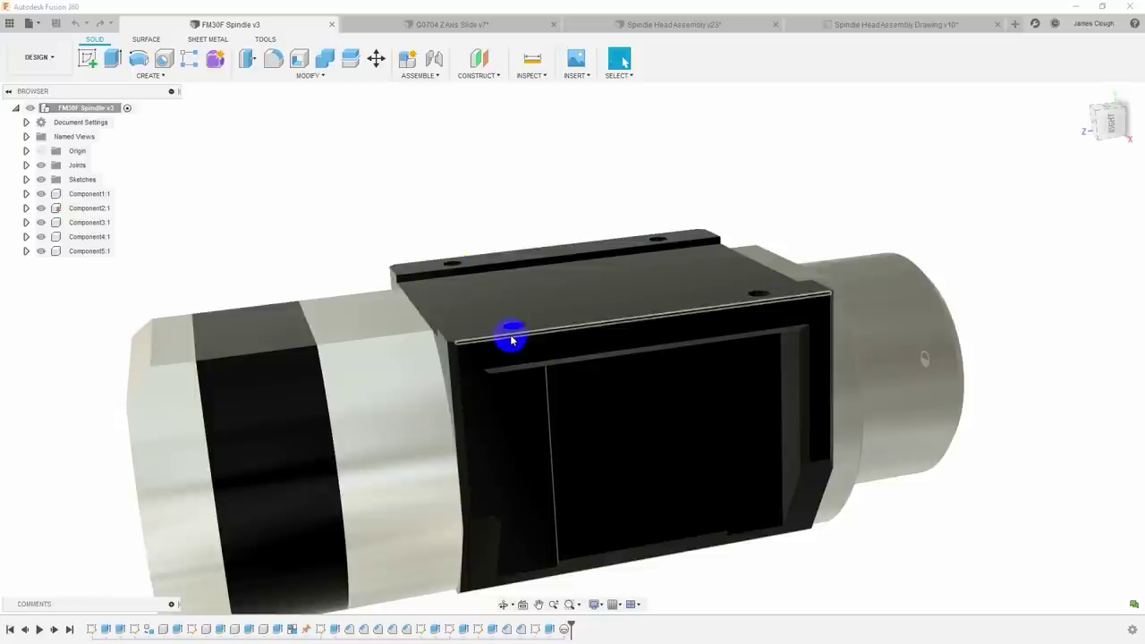
pyautogui.keyDown('shift'); pyautogui.moveTo(596, 331); pyautogui.dragTo(1083, 260, button='middle'); pyautogui.keyUp('shift')
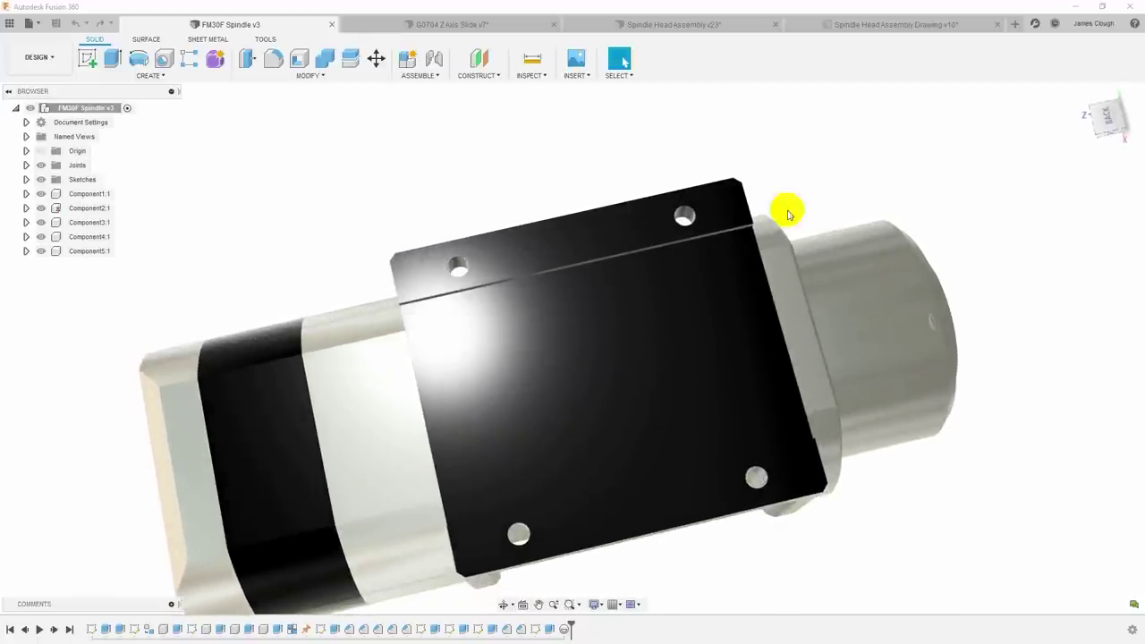
# Pick the top plate's top-left and top-right mounting holes, then the pocket's bottom and slot faces
pyautogui.click(667, 225)
pyautogui.click(692, 223)
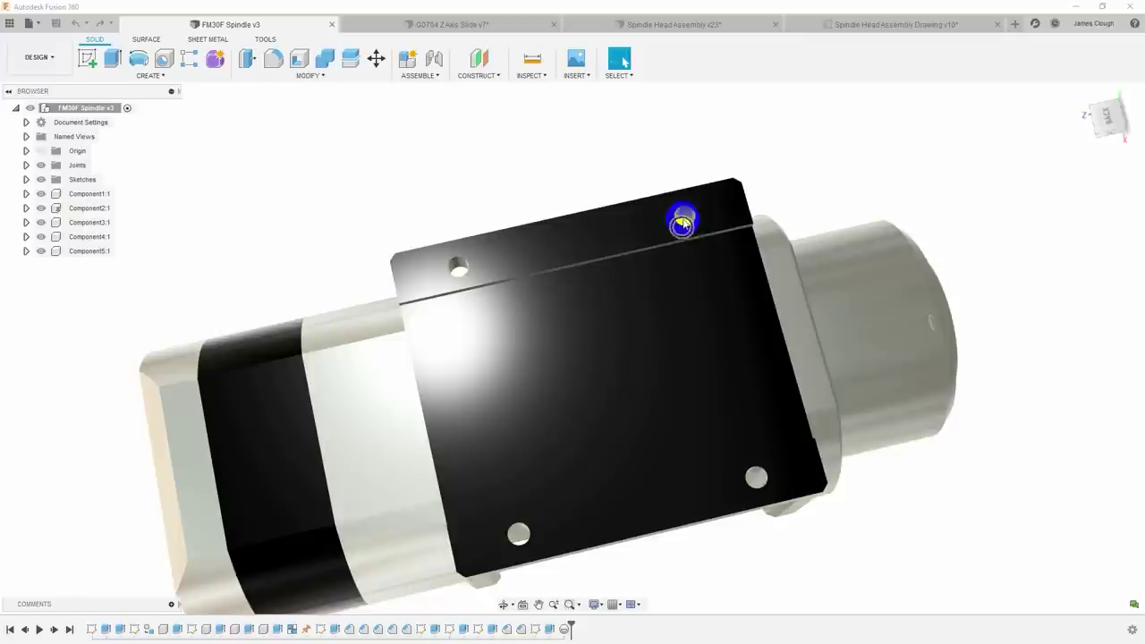
pyautogui.click(457, 269)
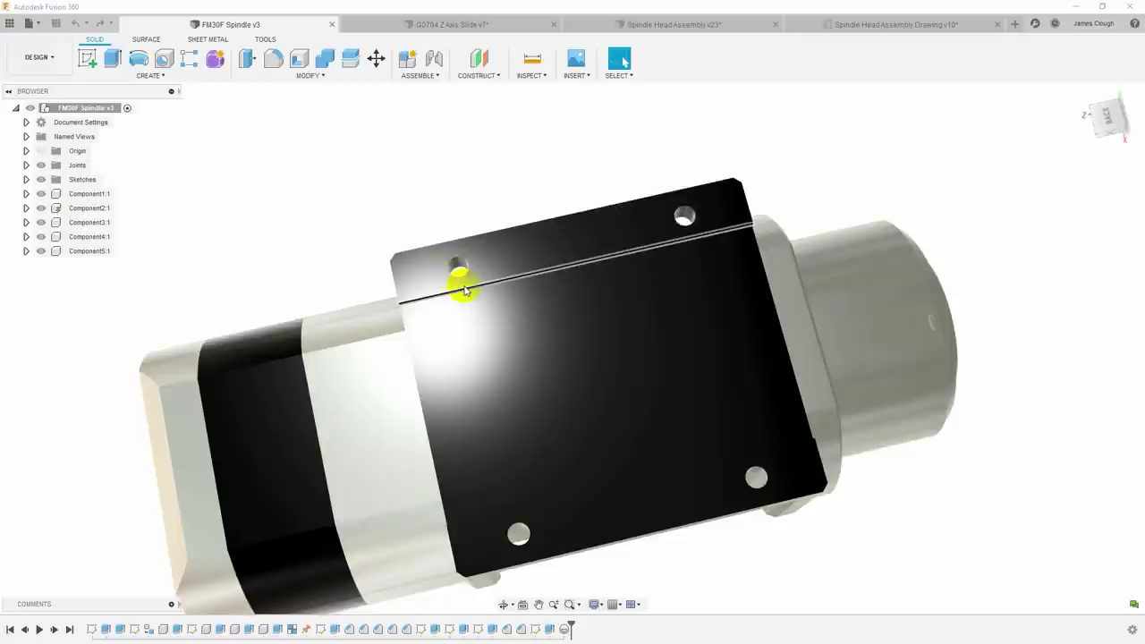
pyautogui.click(466, 287)
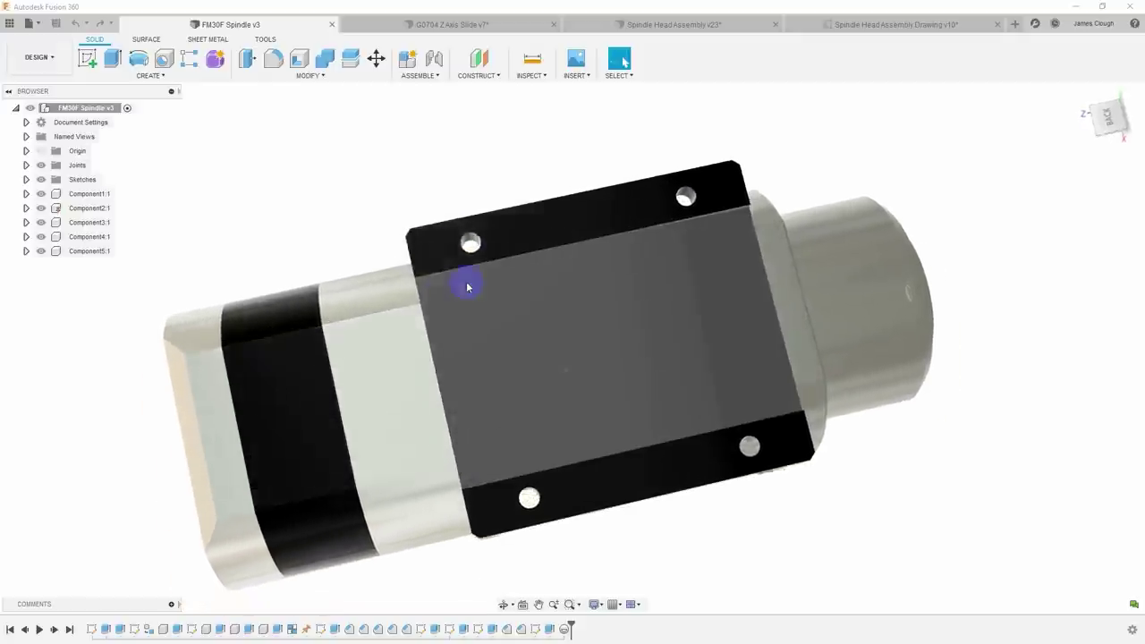
pyautogui.click(473, 240)
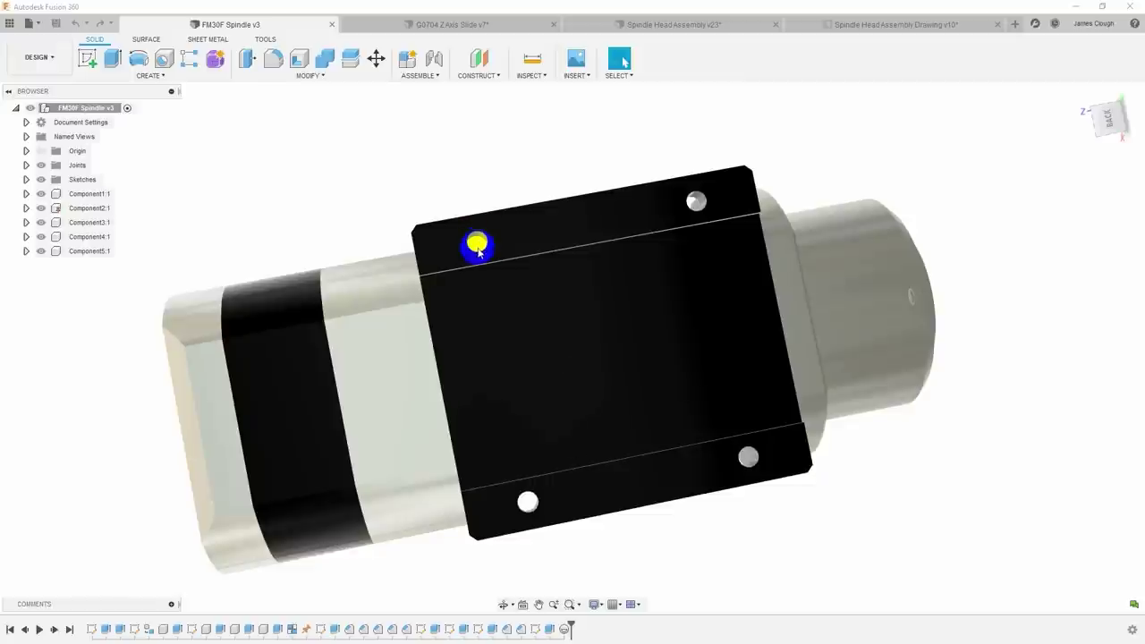
pyautogui.click(481, 252)
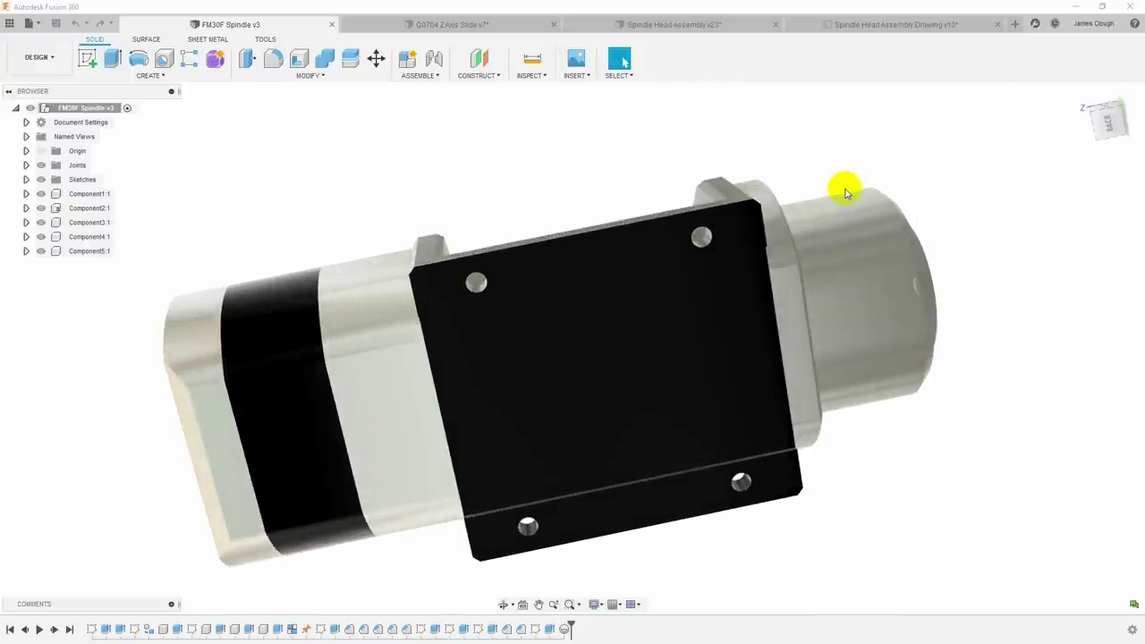
pyautogui.click(698, 237)
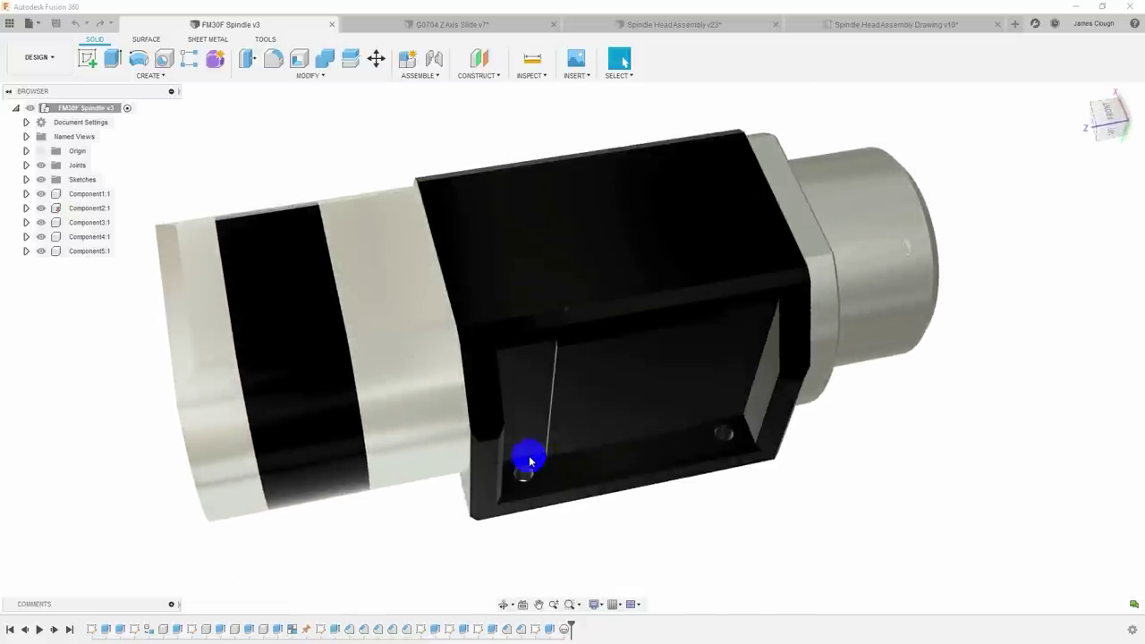
pyautogui.click(548, 485)
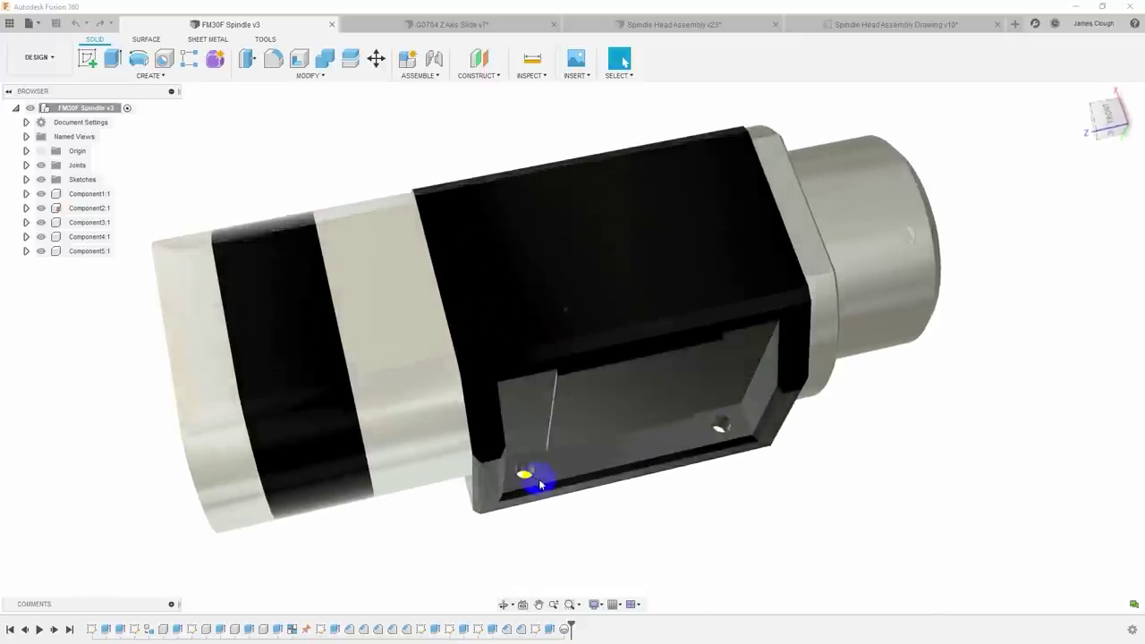
pyautogui.click(543, 462)
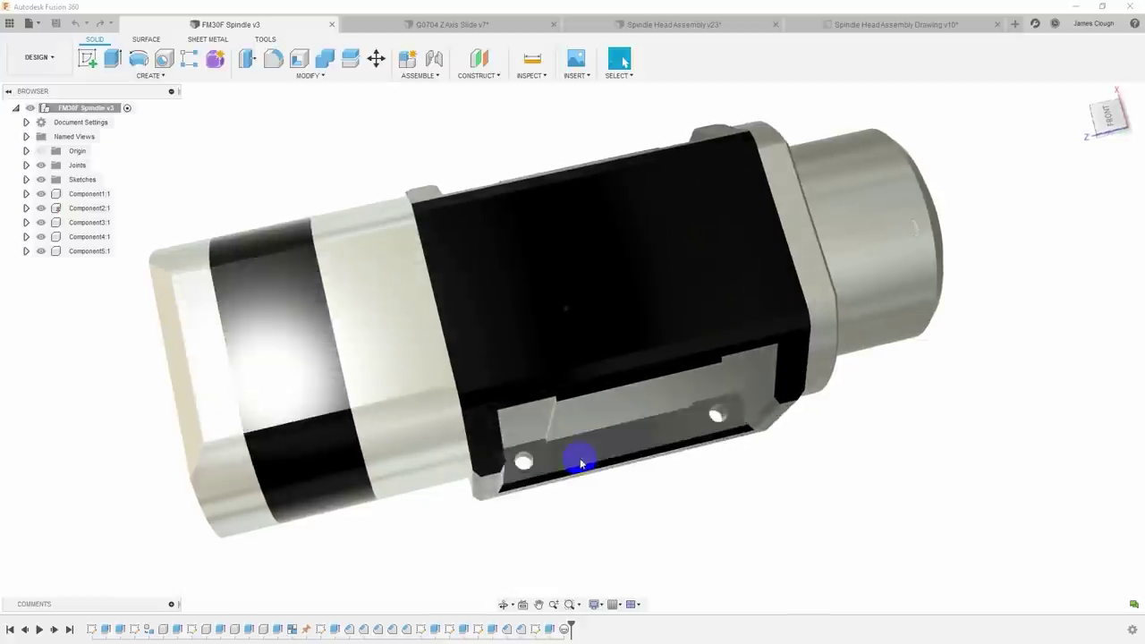
# Orbit the spindle to an oblique front view and then its underside
pyautogui.keyDown('shift'); pyautogui.moveTo(580, 463); pyautogui.dragTo(606, 463, button='middle'); pyautogui.keyUp('shift')
pyautogui.keyDown('shift'); pyautogui.moveTo(818, 462); pyautogui.dragTo(820, 464, button='middle'); pyautogui.keyUp('shift')
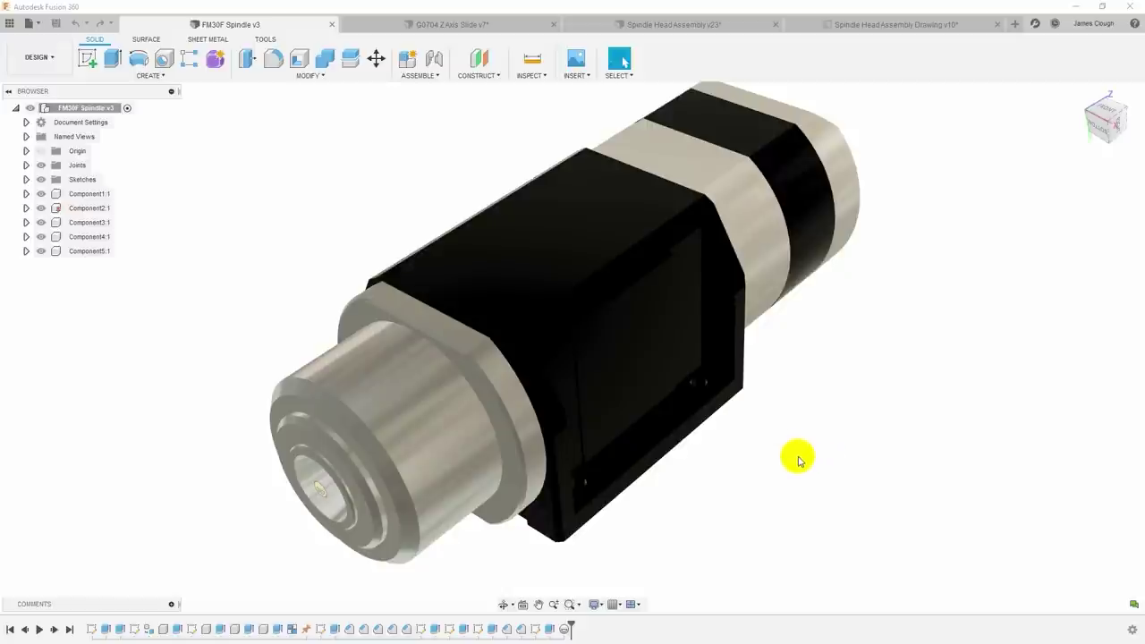
pyautogui.keyDown('shift'); pyautogui.moveTo(799, 461); pyautogui.dragTo(799, 461, button='middle'); pyautogui.keyUp('shift')
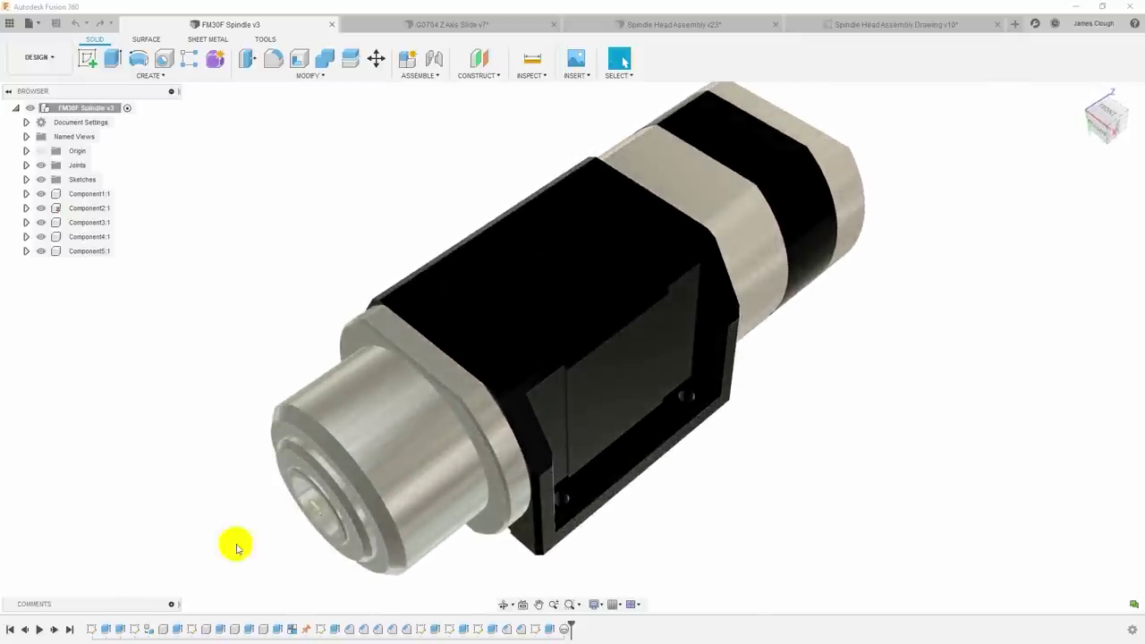
pyautogui.click(691, 405)
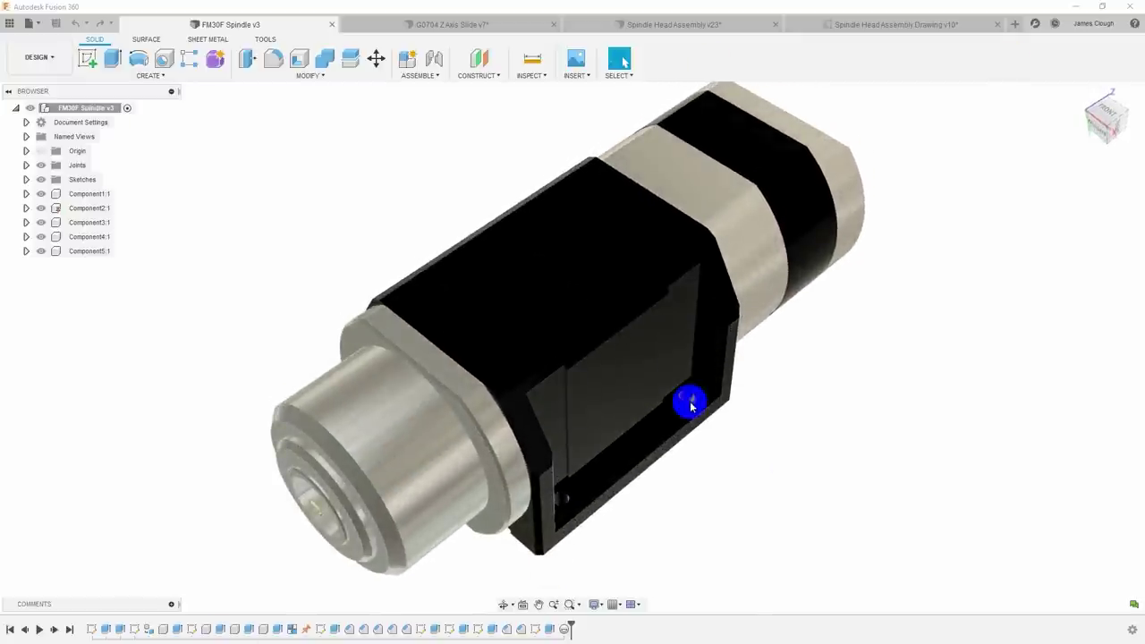
# Bring up the G0704 Z Axis Slide v7 design and inspect its stepped circular recess and holes
pyautogui.click(453, 22)
pyautogui.keyDown('shift'); pyautogui.moveTo(949, 442); pyautogui.dragTo(937, 438, button='middle'); pyautogui.keyUp('shift')
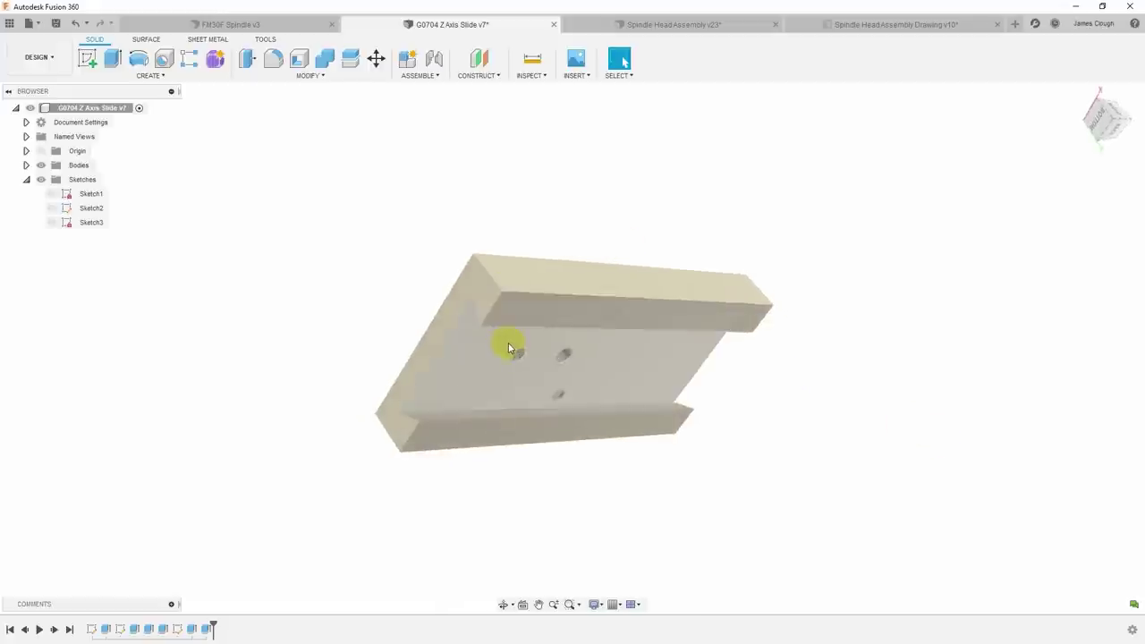
pyautogui.keyDown('shift'); pyautogui.moveTo(509, 342); pyautogui.dragTo(647, 378, button='middle'); pyautogui.keyUp('shift')
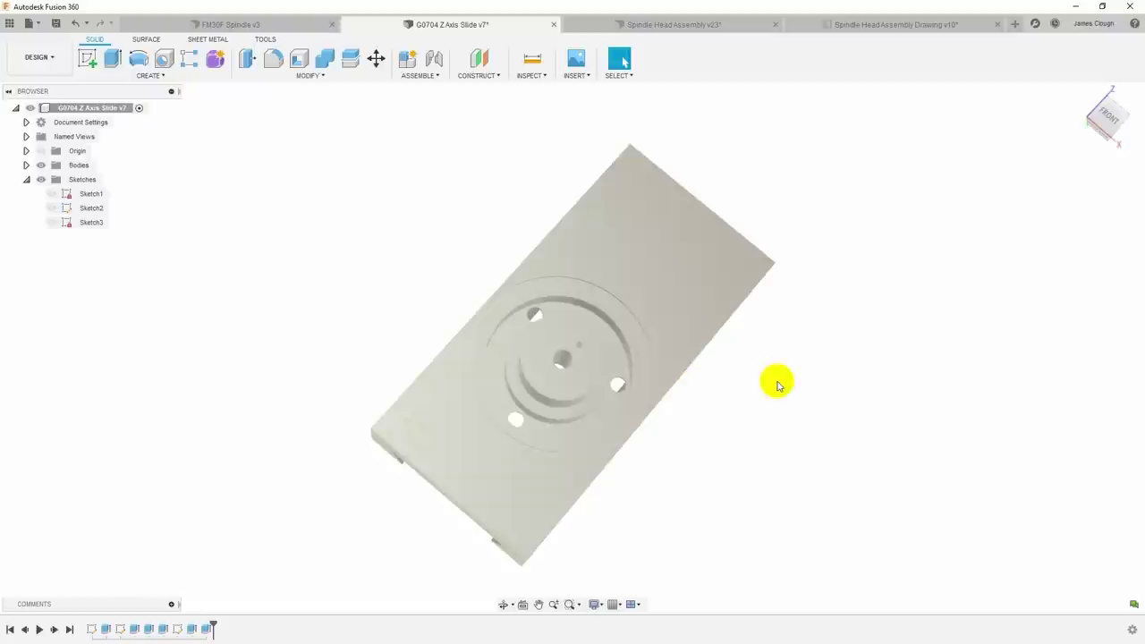
pyautogui.keyDown('shift'); pyautogui.moveTo(778, 384); pyautogui.dragTo(757, 395, button='middle'); pyautogui.keyUp('shift')
pyautogui.scroll(5, 758, 394)
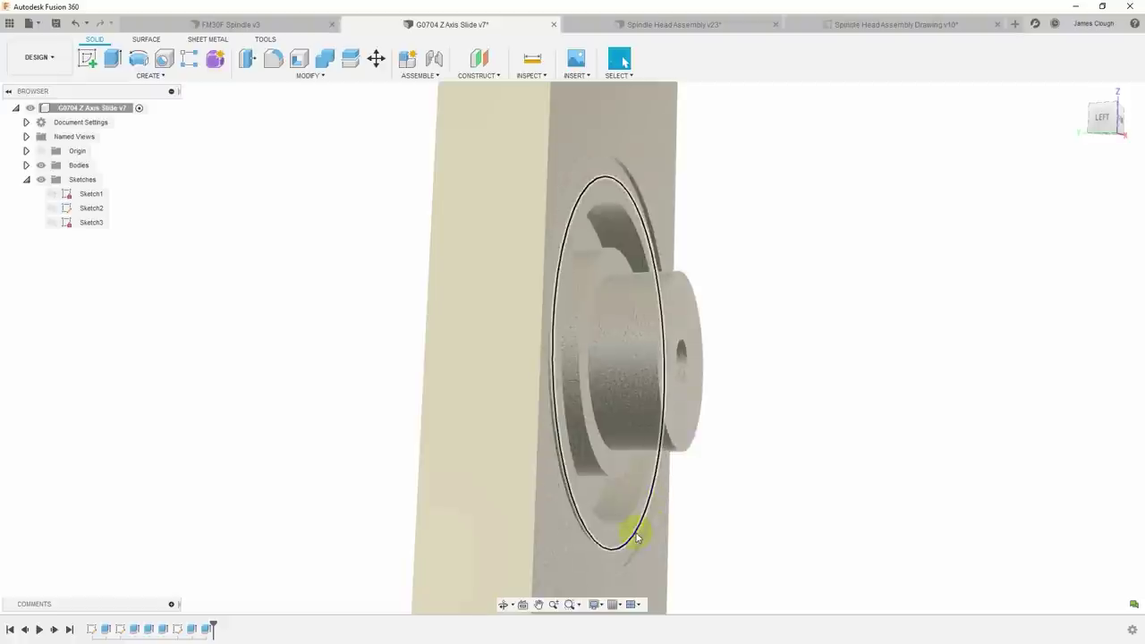
pyautogui.keyDown('shift'); pyautogui.moveTo(802, 499); pyautogui.dragTo(704, 413, button='middle'); pyautogui.keyUp('shift')
pyautogui.scroll(-3, 801, 496)
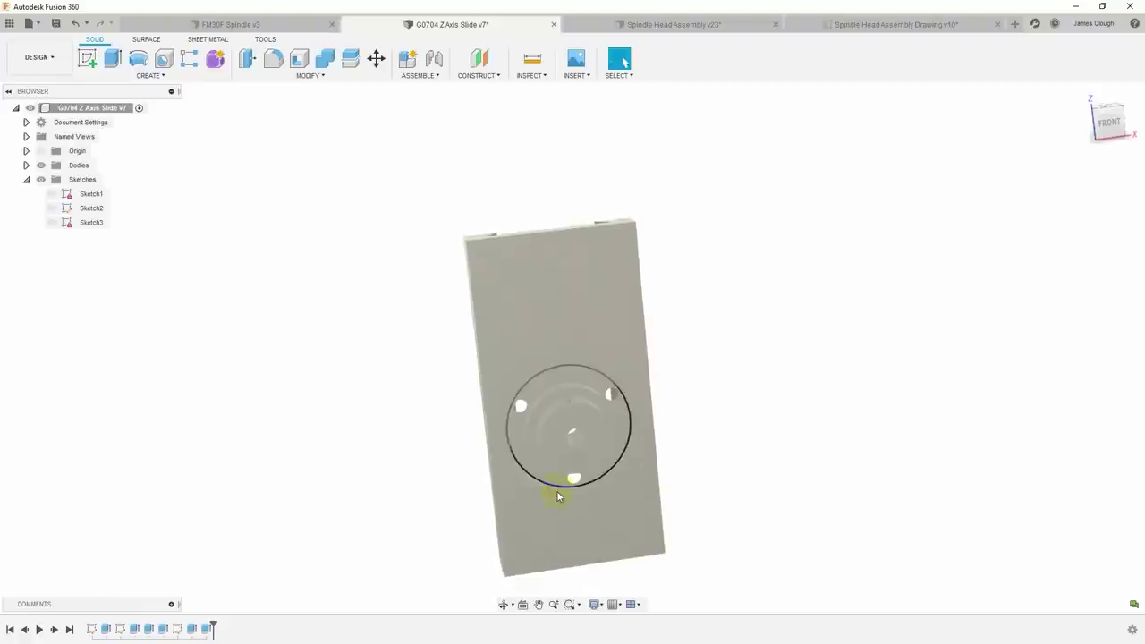
pyautogui.keyDown('shift'); pyautogui.moveTo(559, 490); pyautogui.dragTo(684, 387, button='middle'); pyautogui.keyUp('shift')
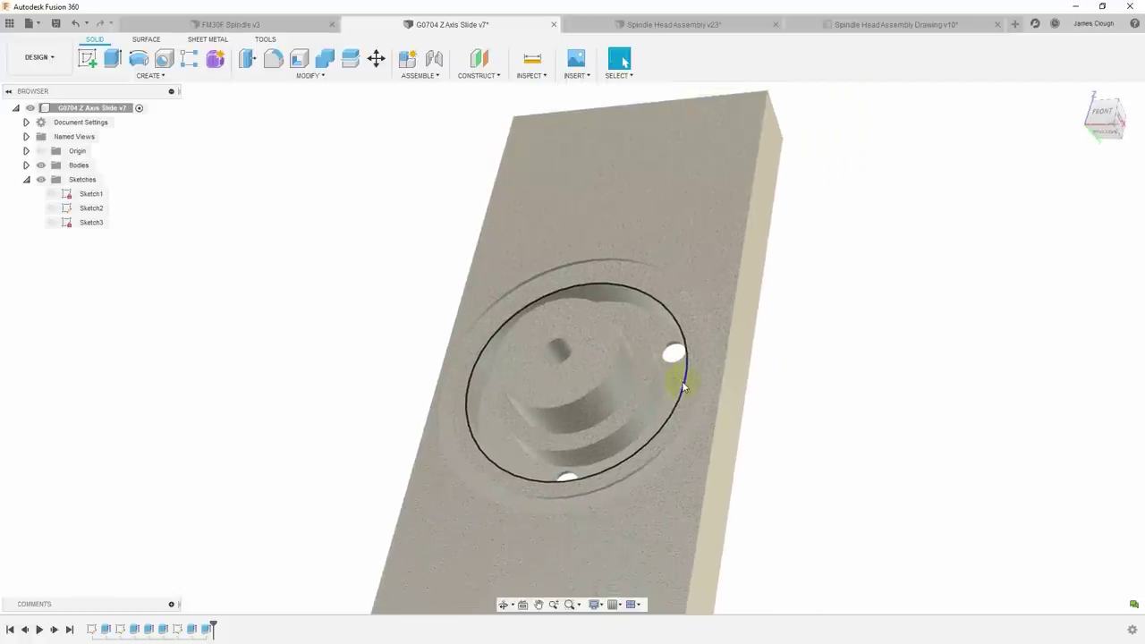
# Edit the slide's Sketch1 with its Ø0.472 and Ø0.394 holes, and pick the centre hole point
pyautogui.click(82, 195)
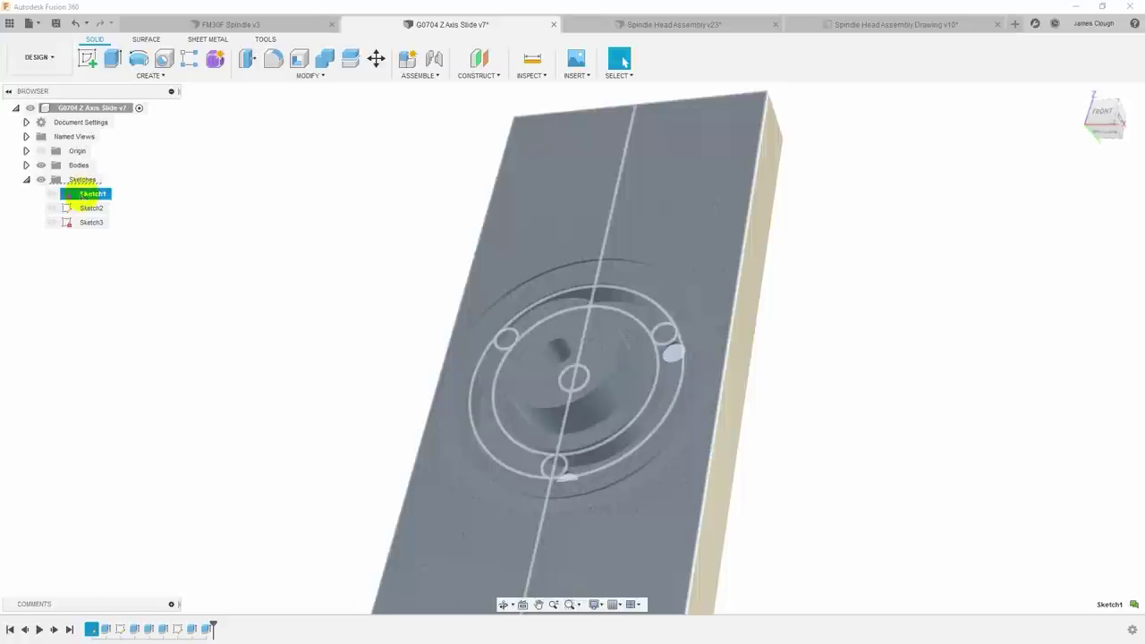
pyautogui.click(69, 196)
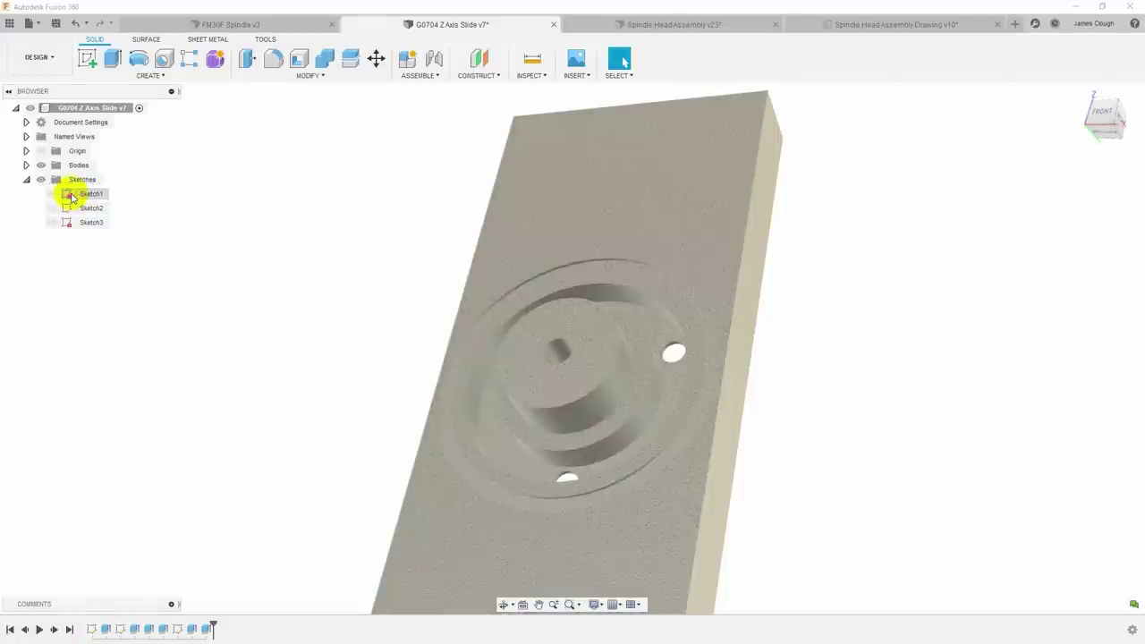
pyautogui.doubleClick(68, 196)
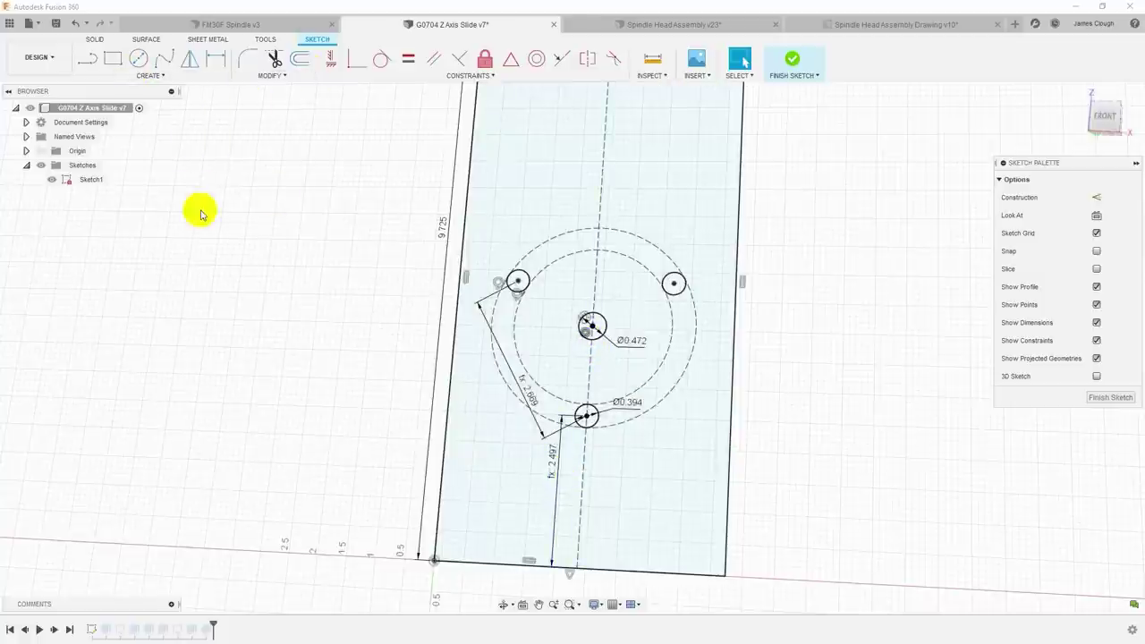
pyautogui.click(582, 335)
# Try a centre-to-bottom-edge dimension, then undo the driven 4.038 and 2.497 dimensions
pyautogui.click(468, 563)
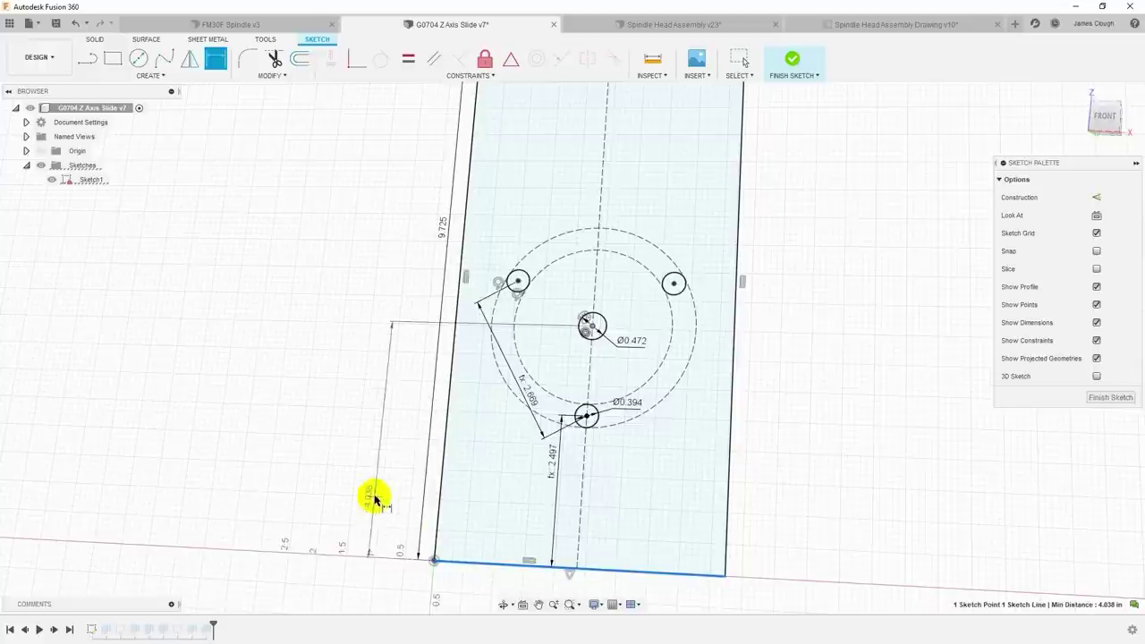
pyautogui.click(359, 438)
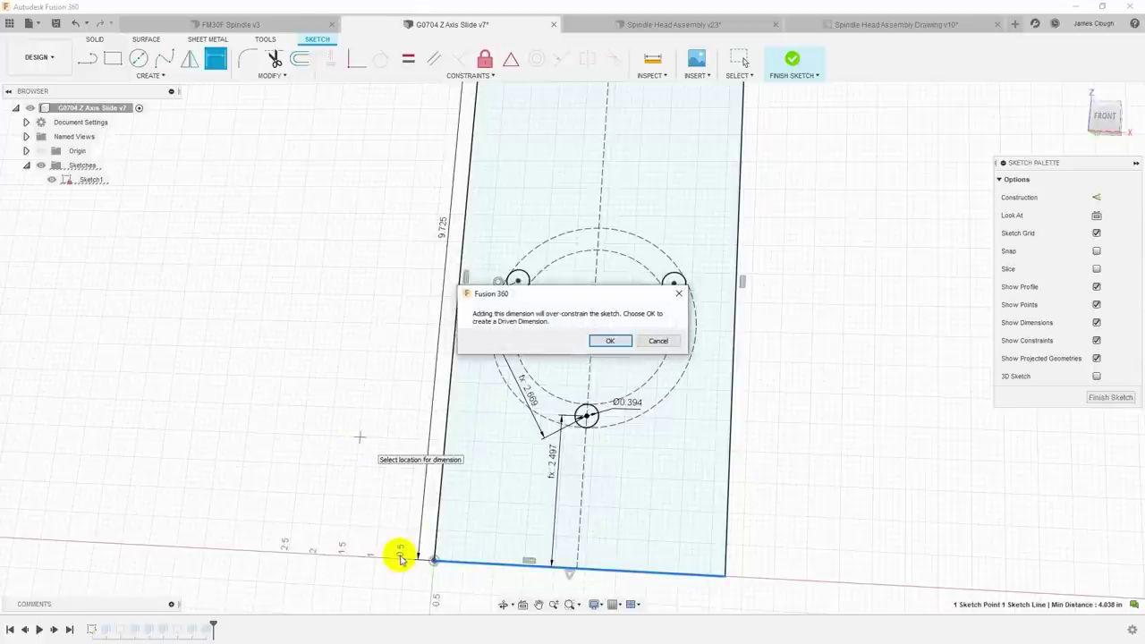
pyautogui.click(620, 342)
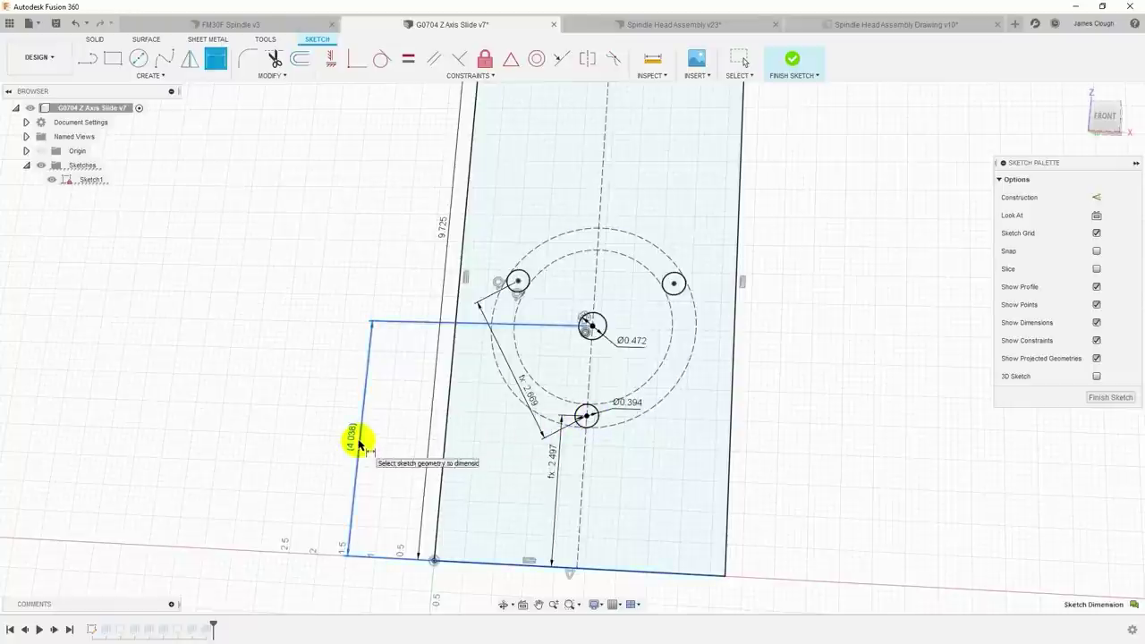
pyautogui.hotkey('ctrl', 'z')
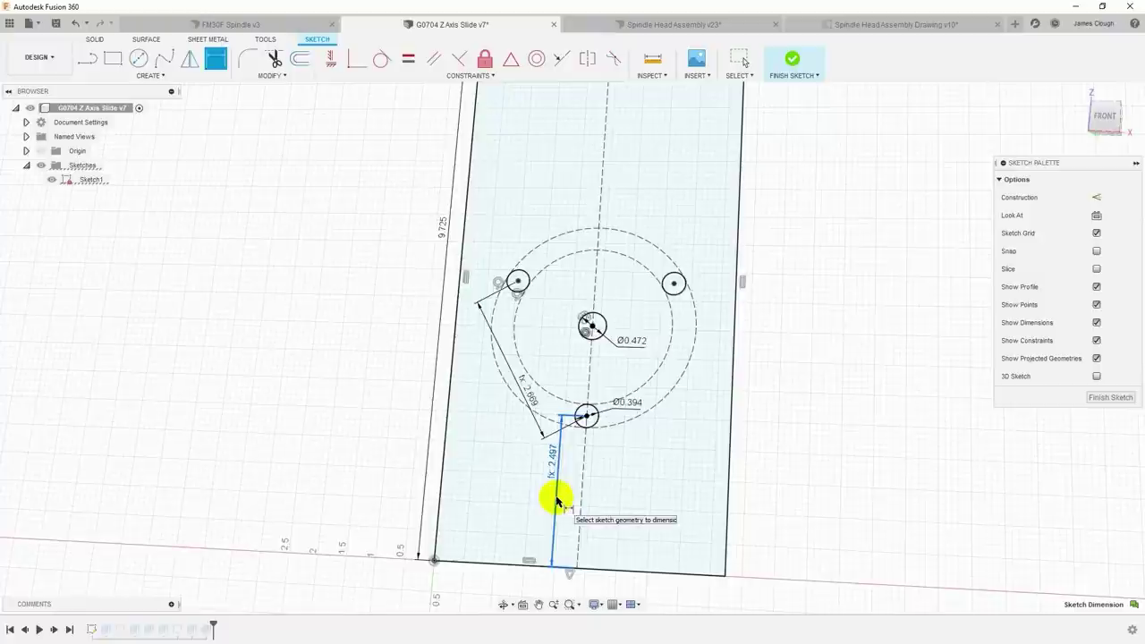
pyautogui.hotkey('ctrl', 'z')
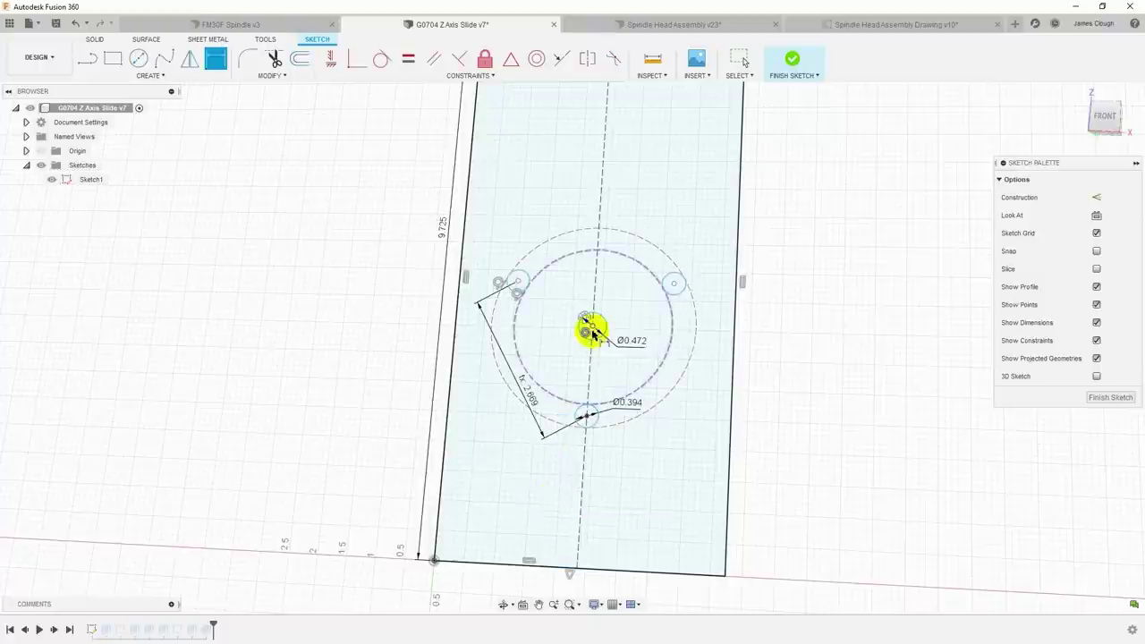
# Dimension the bolt-circle centre 4.00 above the slide's bottom edge
pyautogui.click(499, 561)
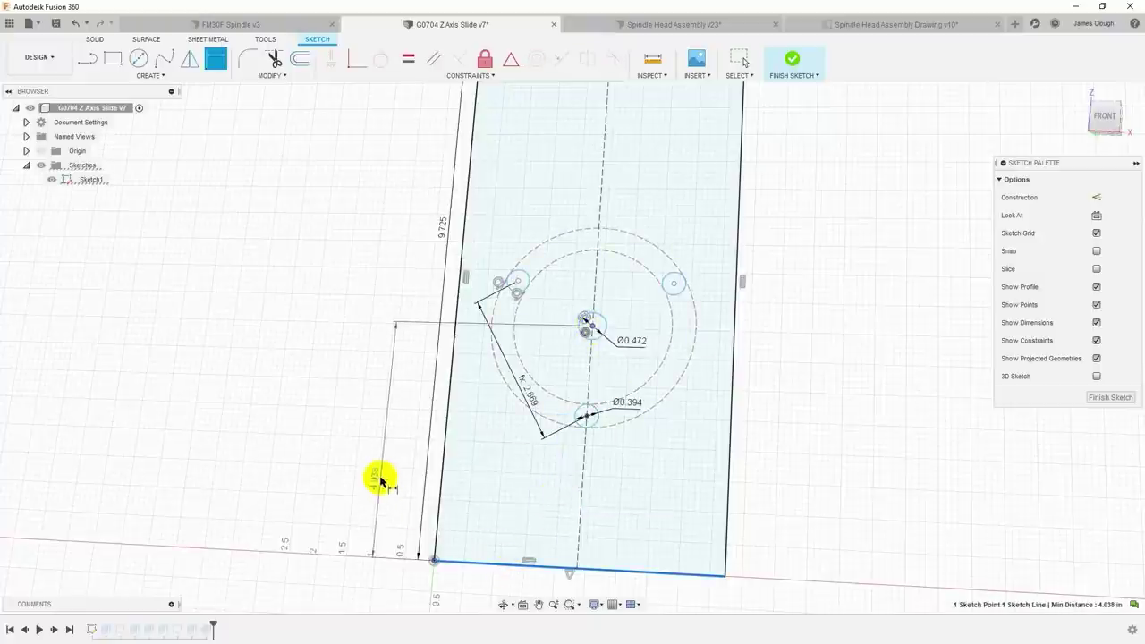
pyautogui.click(374, 457)
pyautogui.write('4')
pyautogui.press('Return')
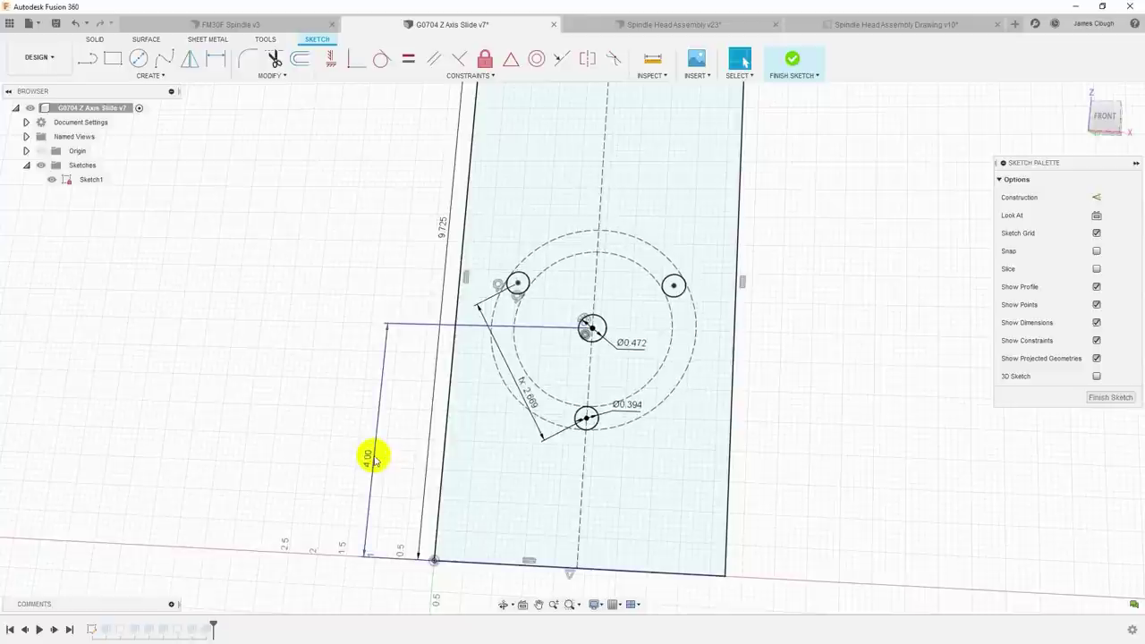
pyautogui.scroll(-2, 374, 456)
pyautogui.scroll(-2, 511, 443)
pyautogui.scroll(3, 514, 445)
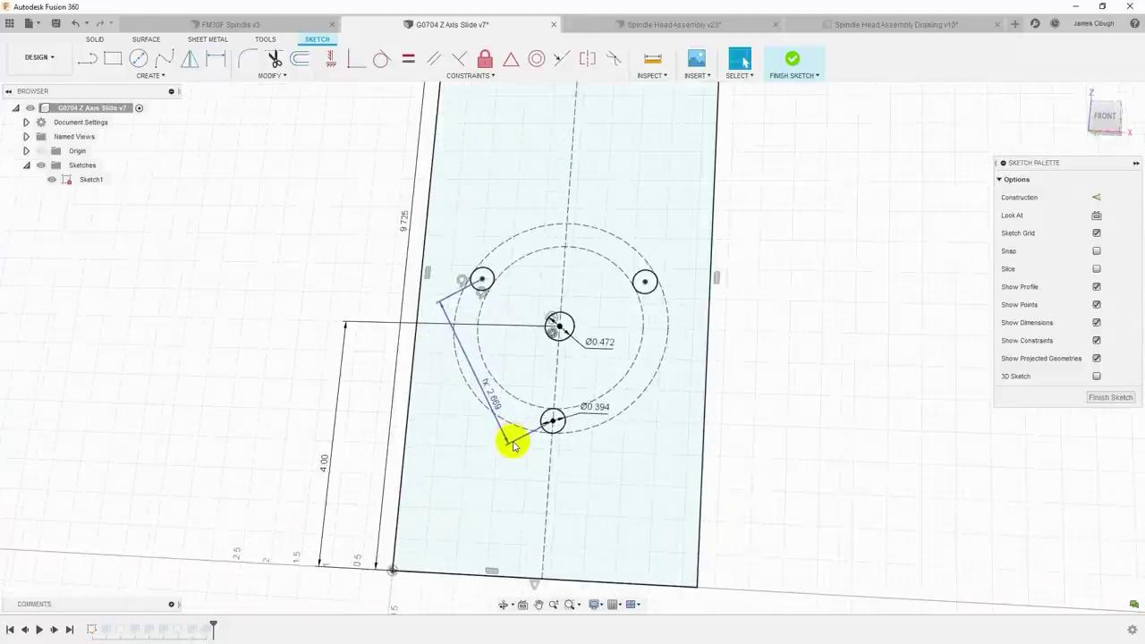
pyautogui.scroll(1, 515, 444)
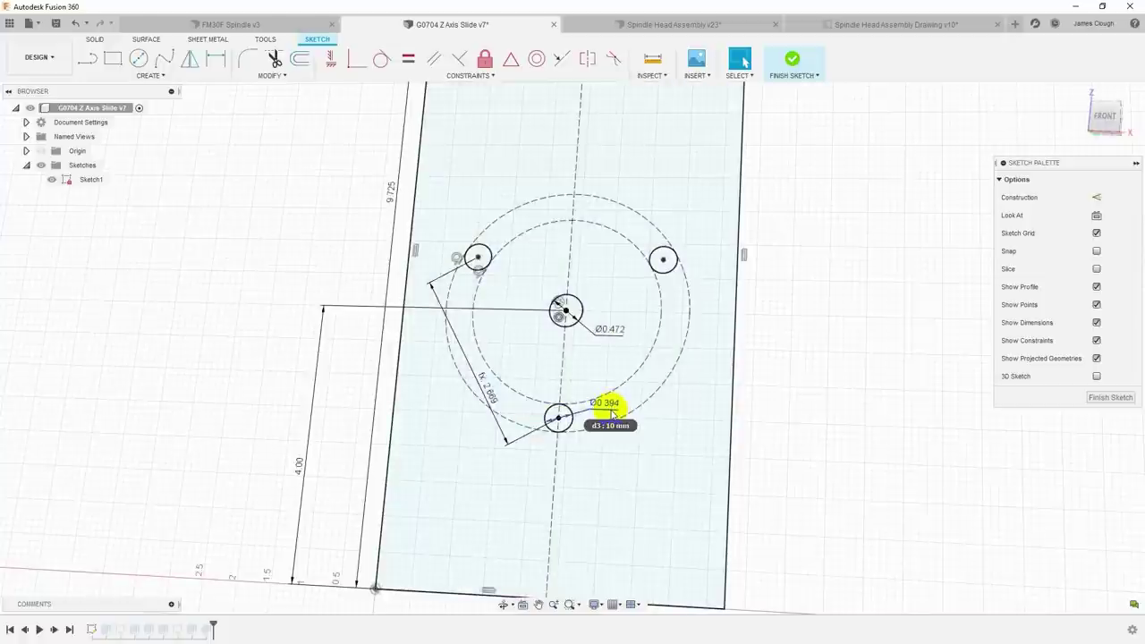
# Change the Ø0.394 hole diameter to Ø0.462
pyautogui.click(556, 422)
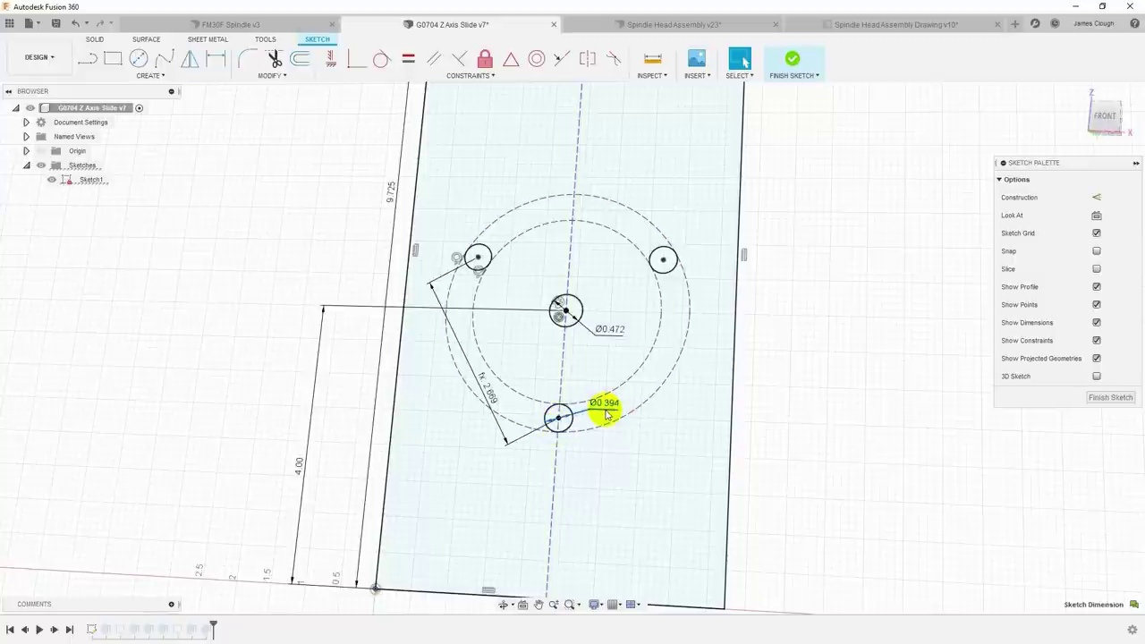
pyautogui.doubleClick(606, 410)
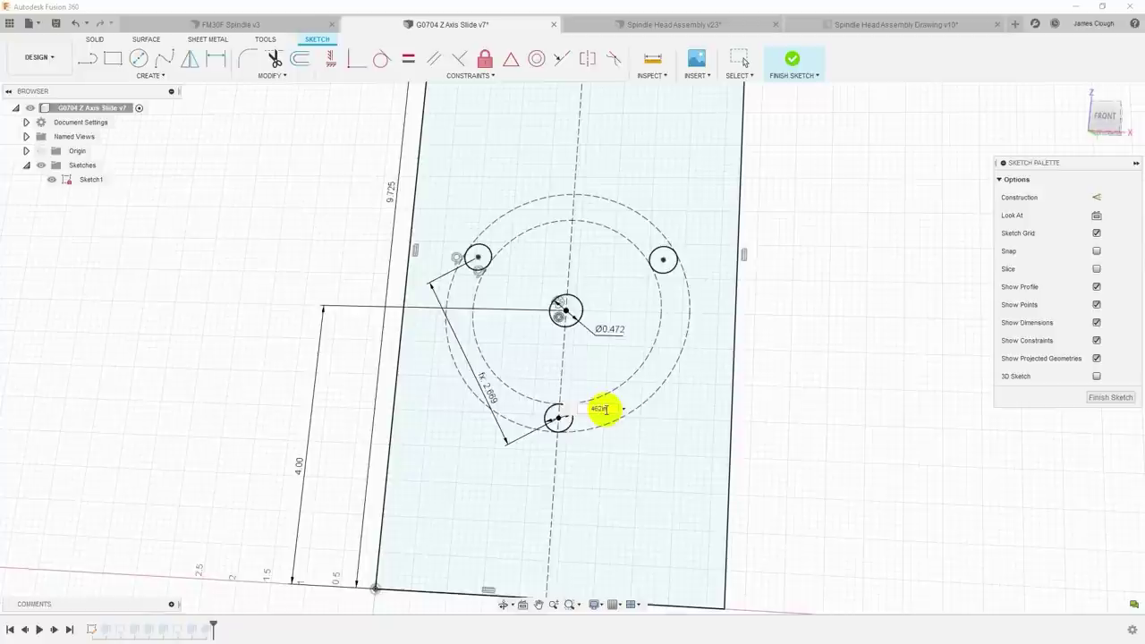
pyautogui.press('Return')
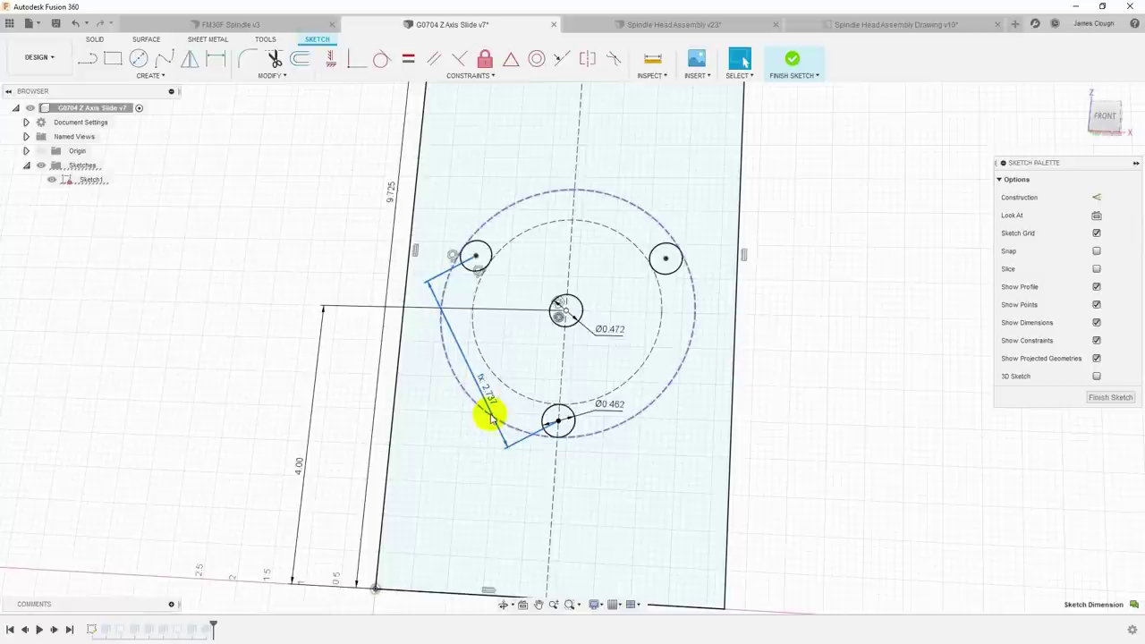
# Revise the angled hole-spacing dimension and finish the sketch
pyautogui.click(491, 417)
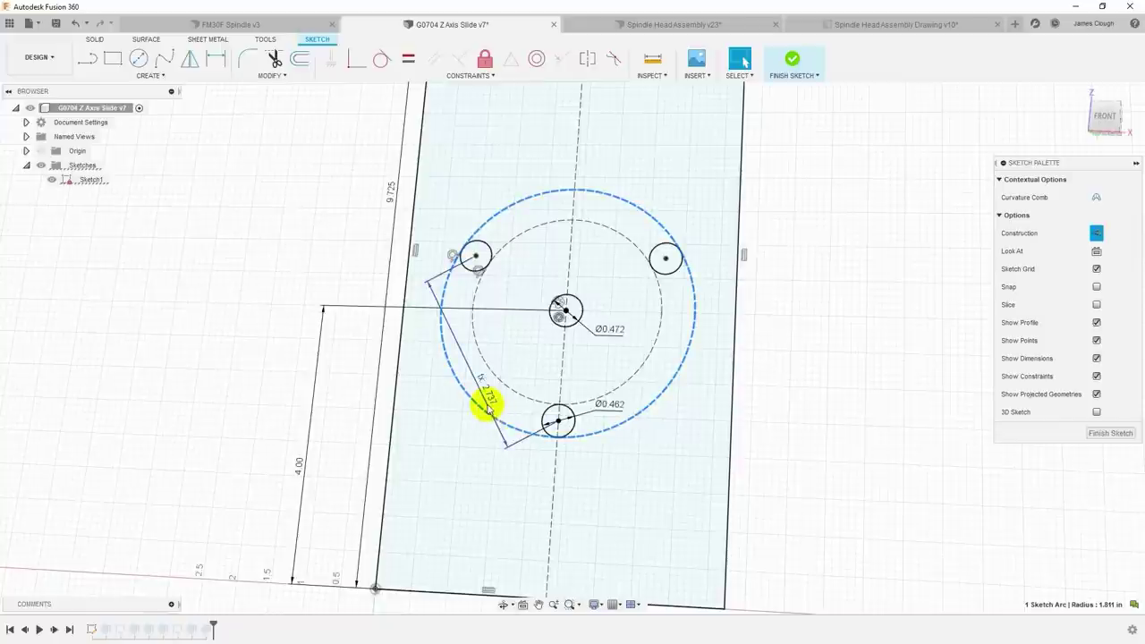
pyautogui.doubleClick(488, 407)
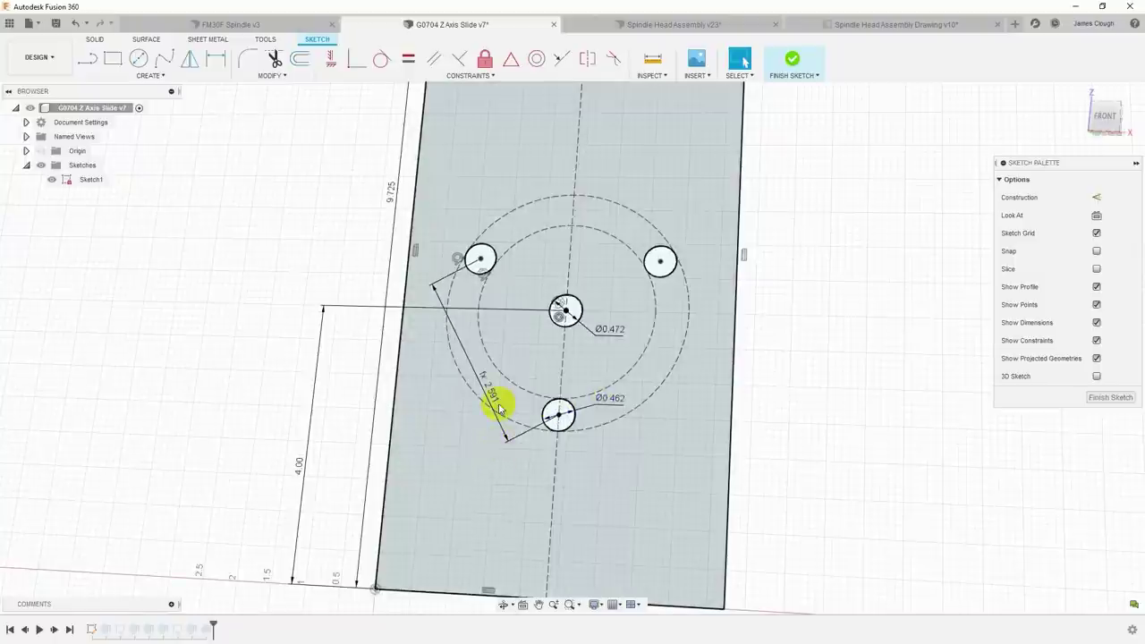
pyautogui.click(496, 403)
pyautogui.scroll(-3, 709, 407)
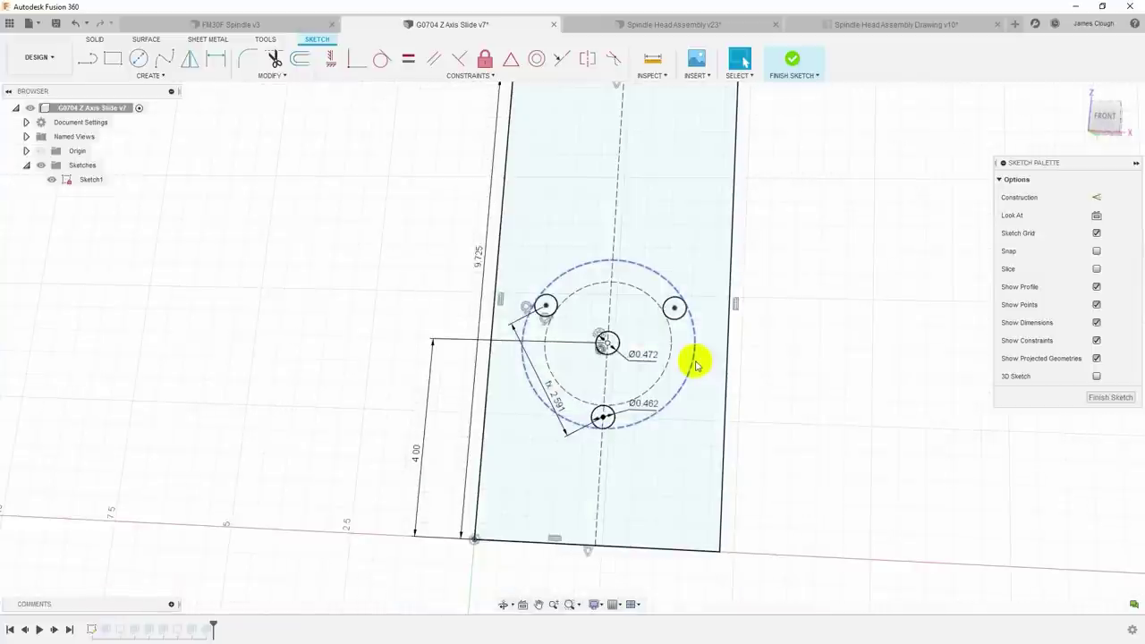
pyautogui.click(694, 445)
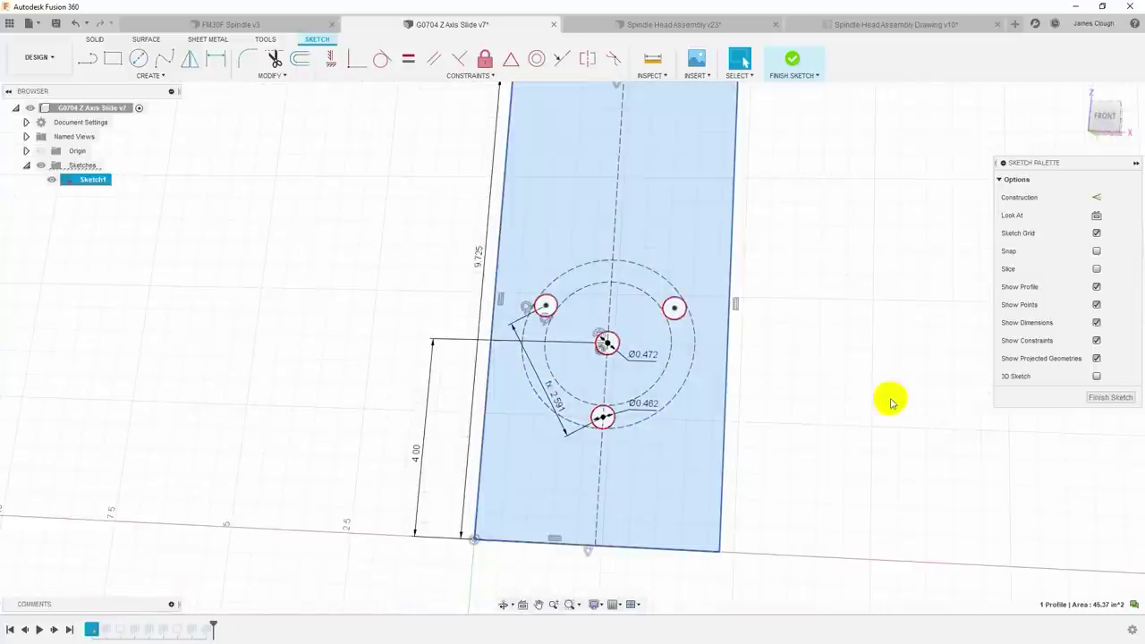
pyautogui.click(1110, 398)
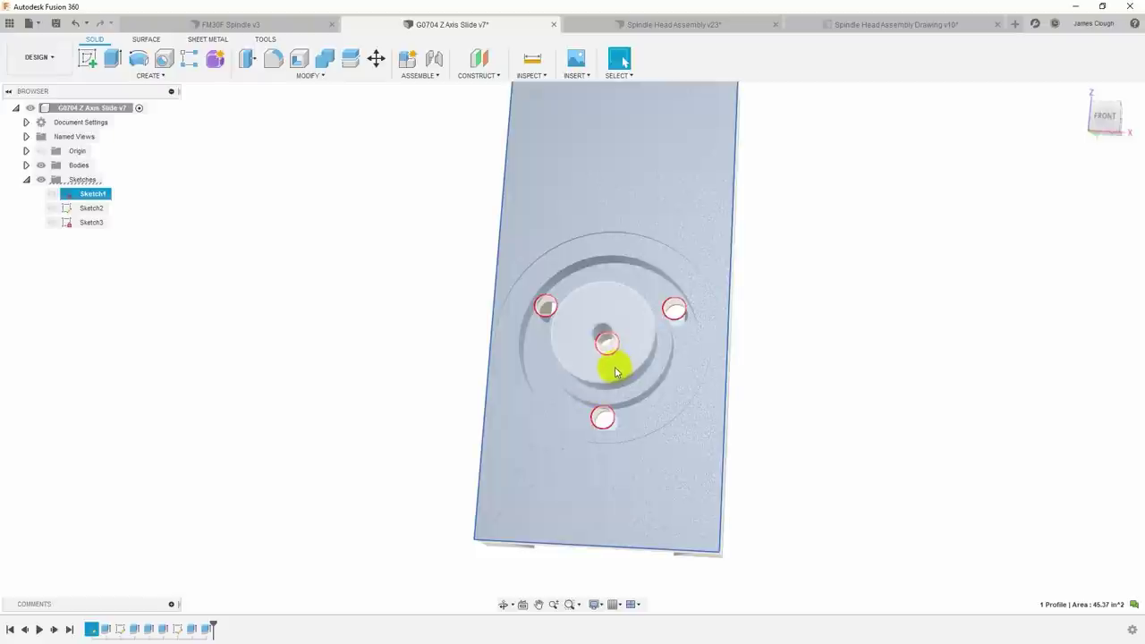
pyautogui.press('e')
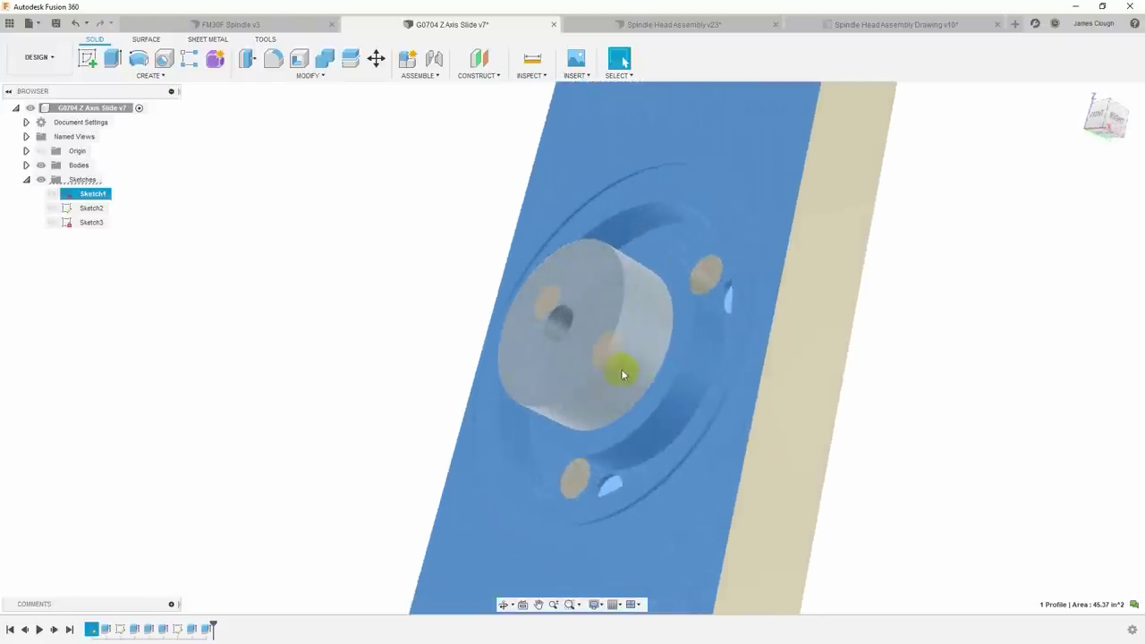
pyautogui.press('Escape')
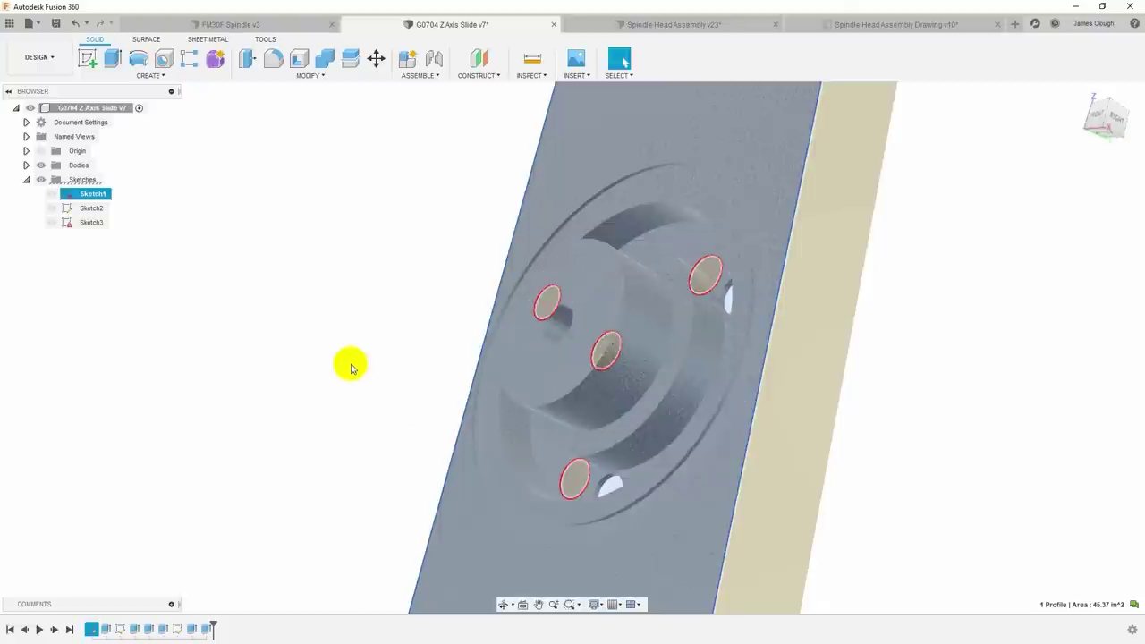
pyautogui.click(86, 209)
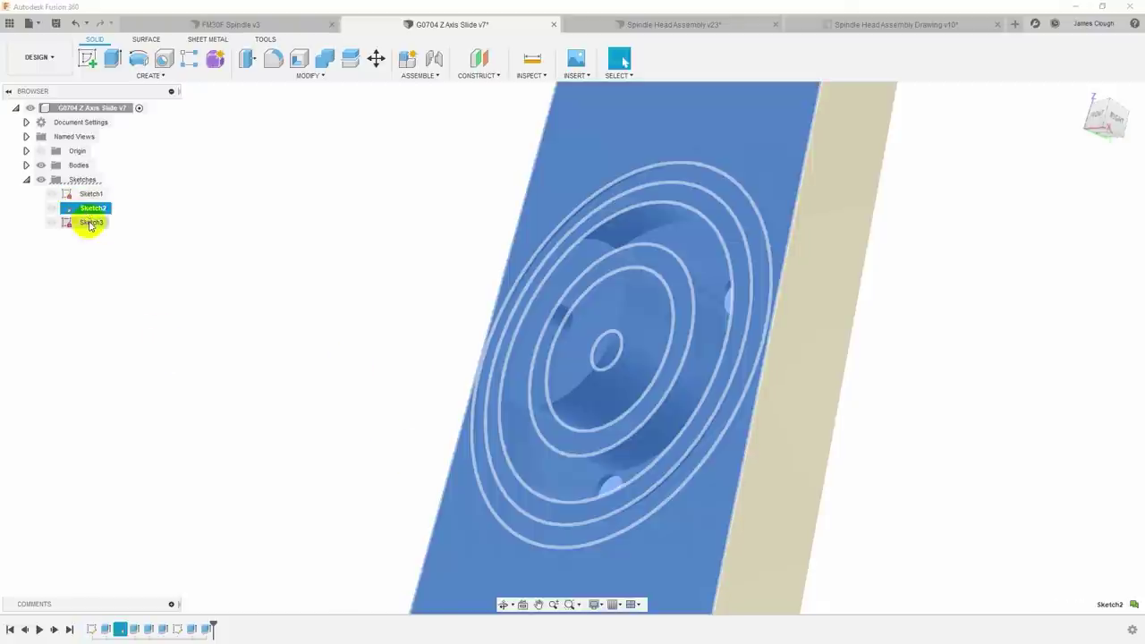
pyautogui.click(91, 222)
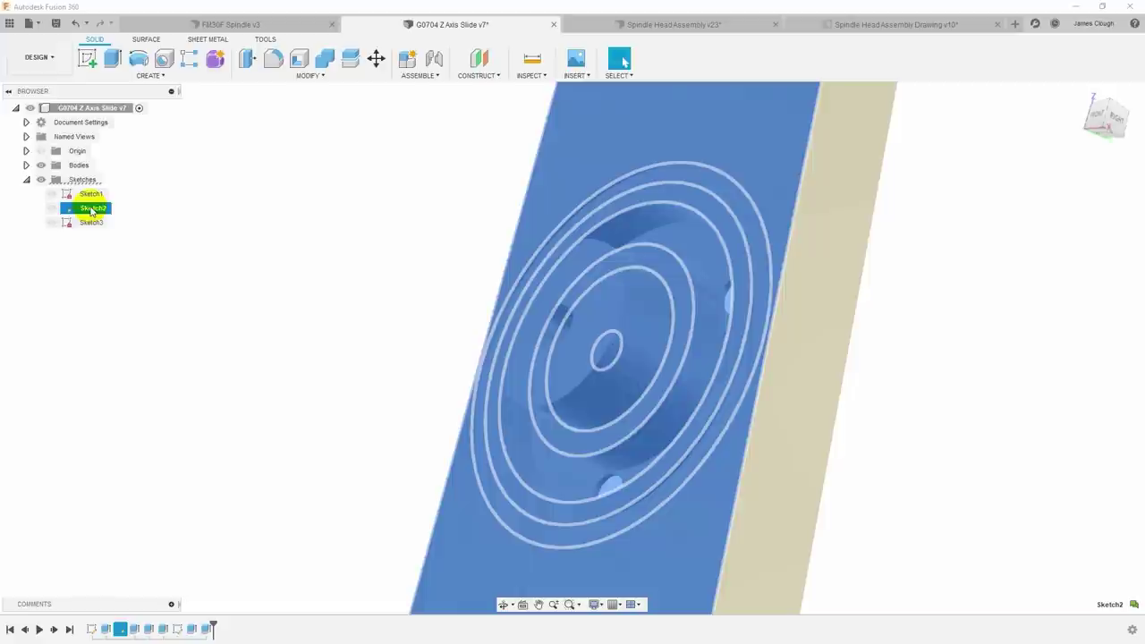
pyautogui.doubleClick(90, 207)
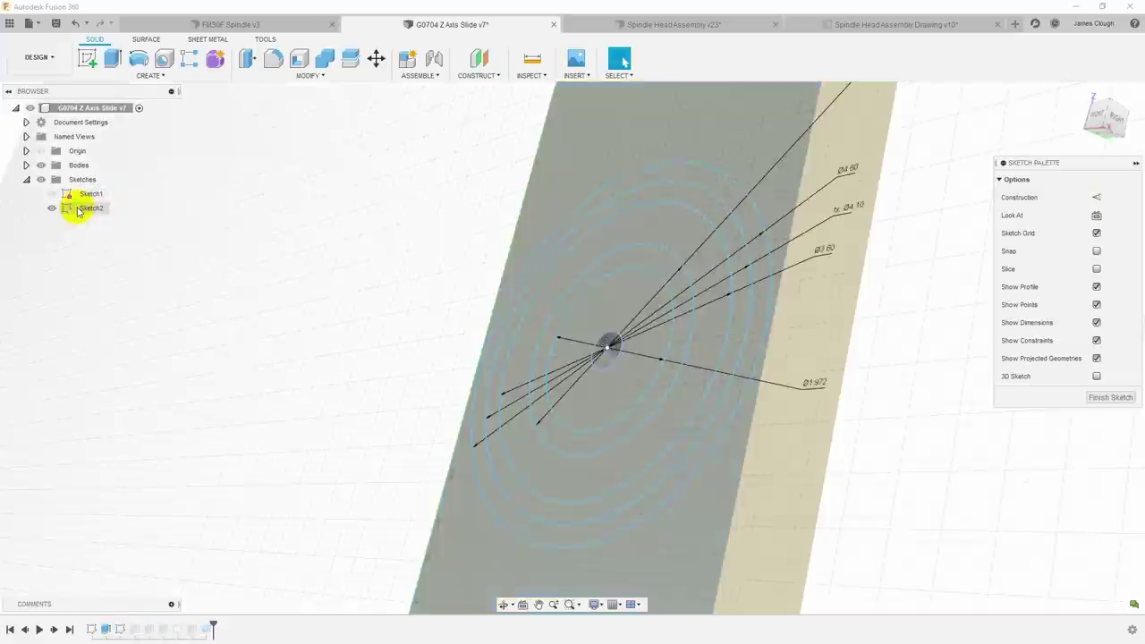
pyautogui.scroll(3, 557, 316)
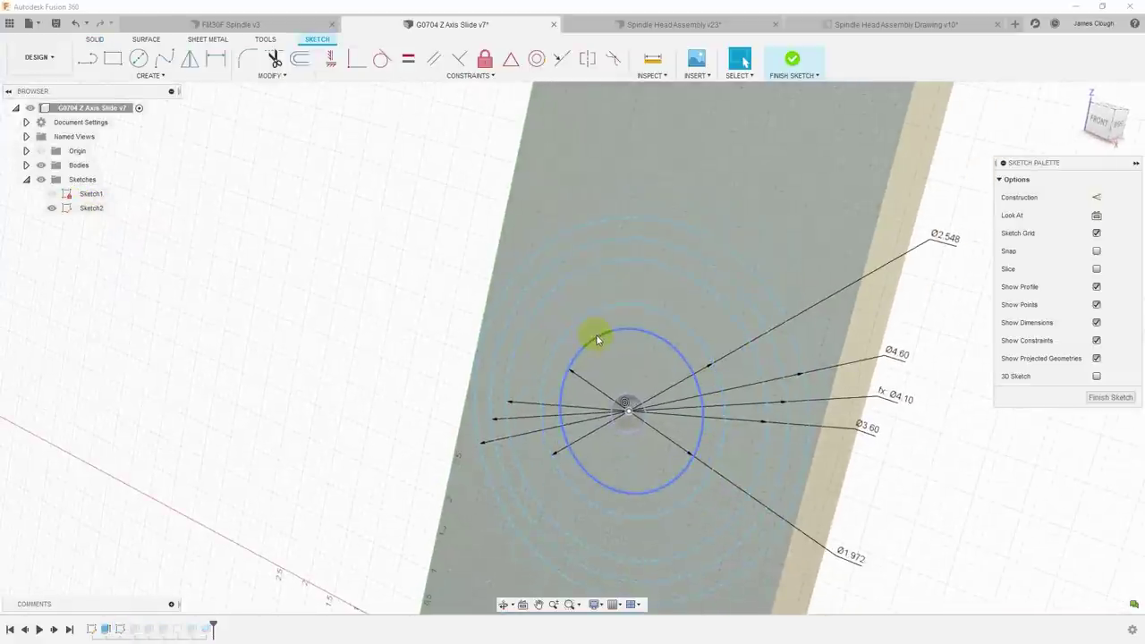
pyautogui.click(598, 338)
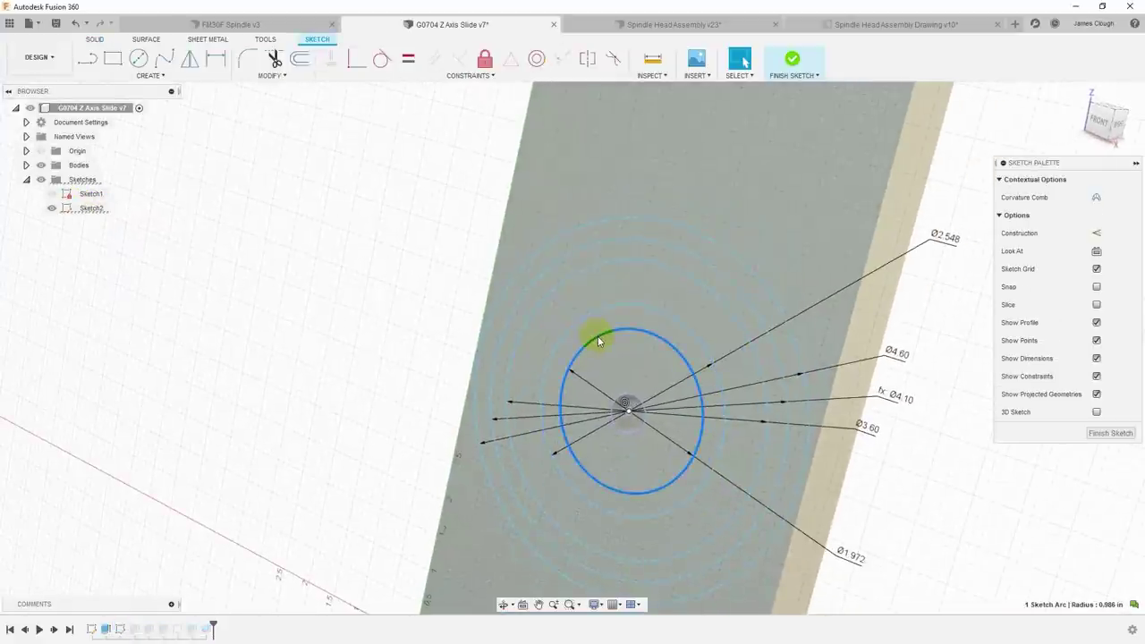
pyautogui.click(1111, 434)
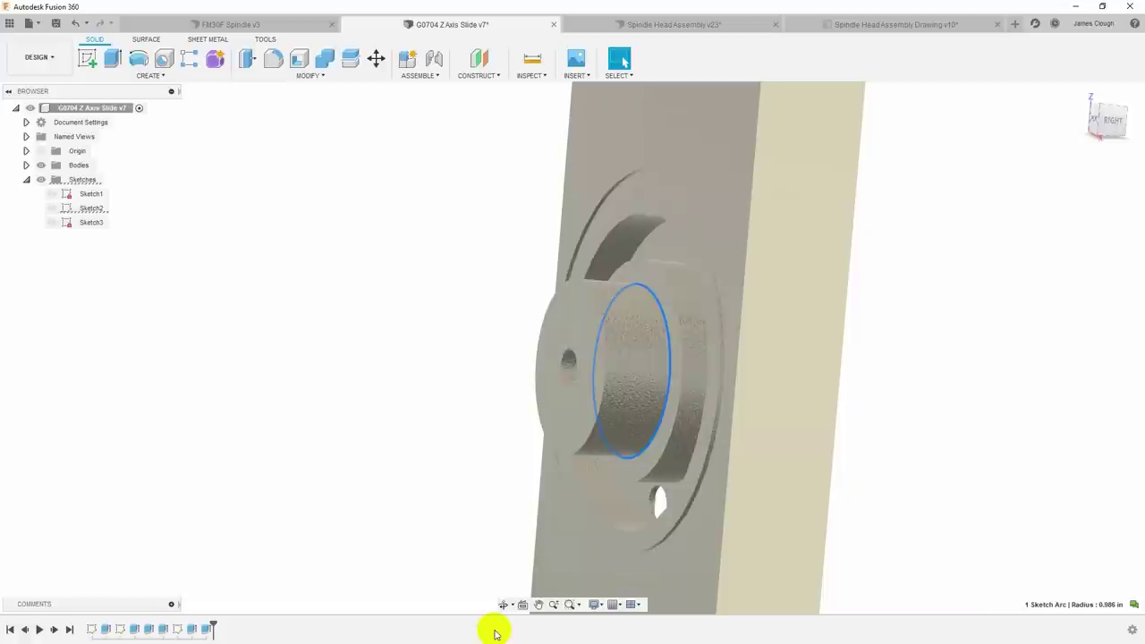
# Measure the 0.75 in distance between the small front face and the ring face
pyautogui.click(532, 61)
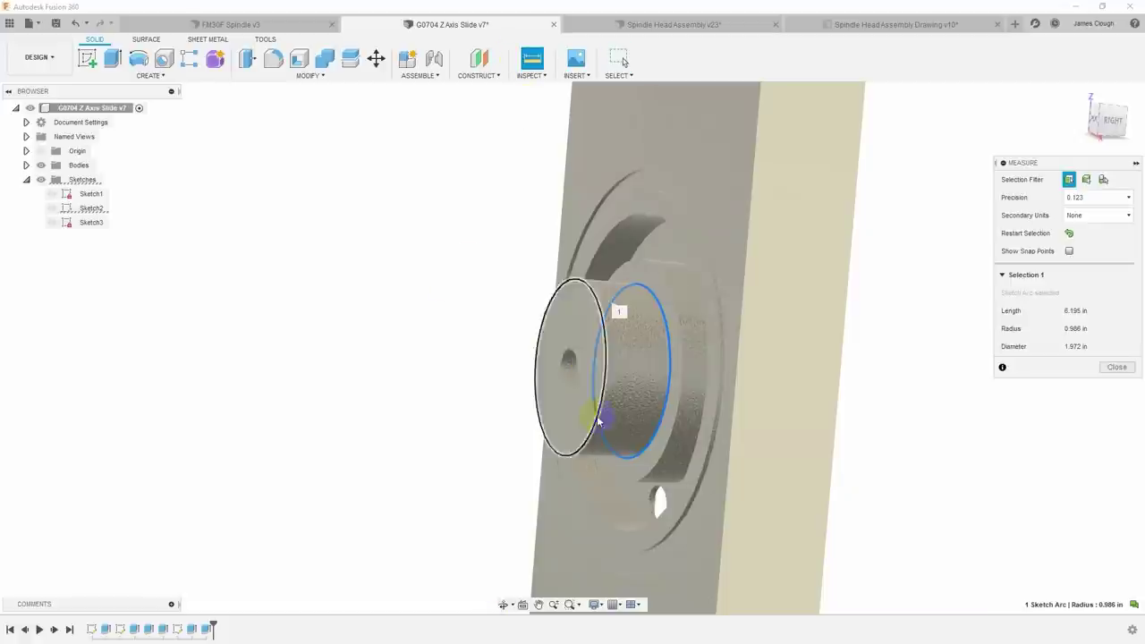
pyautogui.click(578, 418)
pyautogui.click(663, 450)
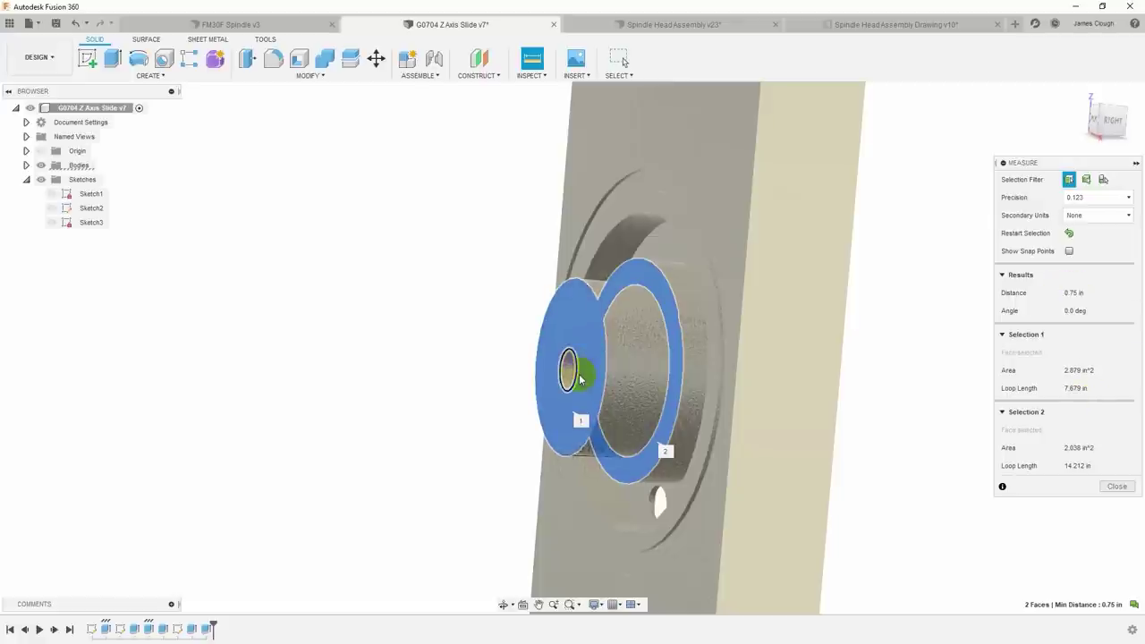
# Close the measurement and save the slide as a new 'User Saved' version
pyautogui.click(1118, 485)
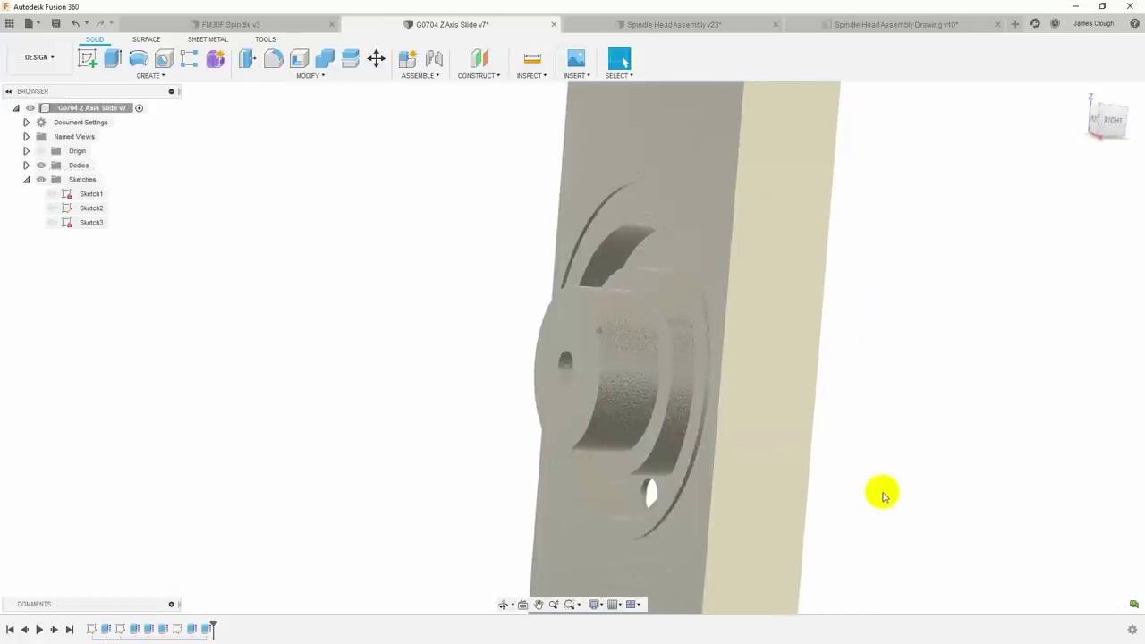
pyautogui.click(56, 26)
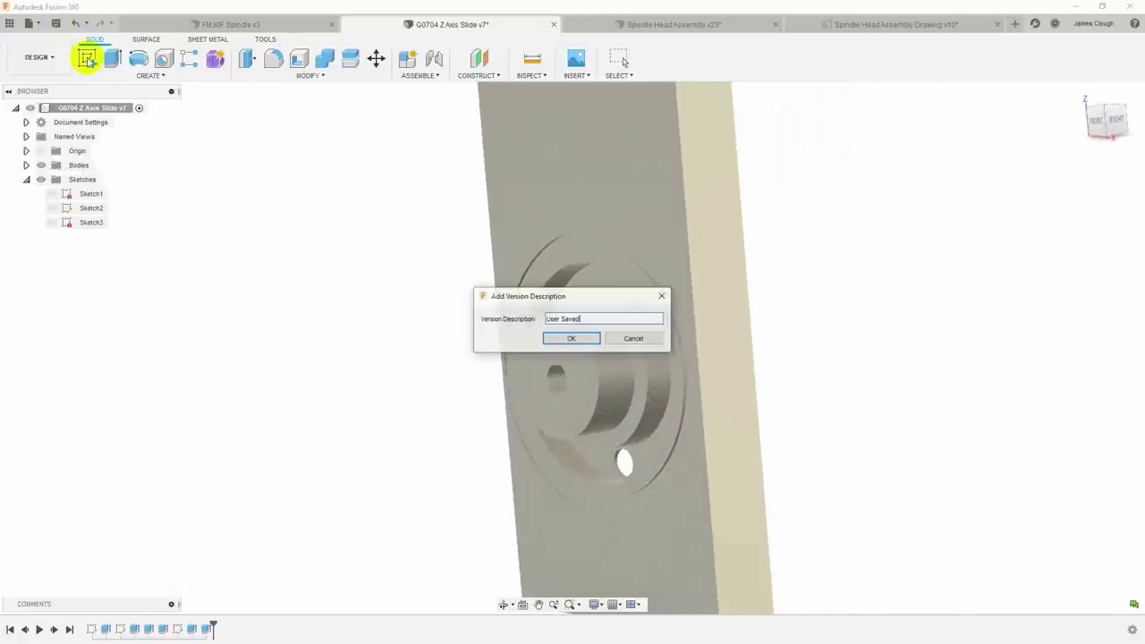
pyautogui.click(584, 337)
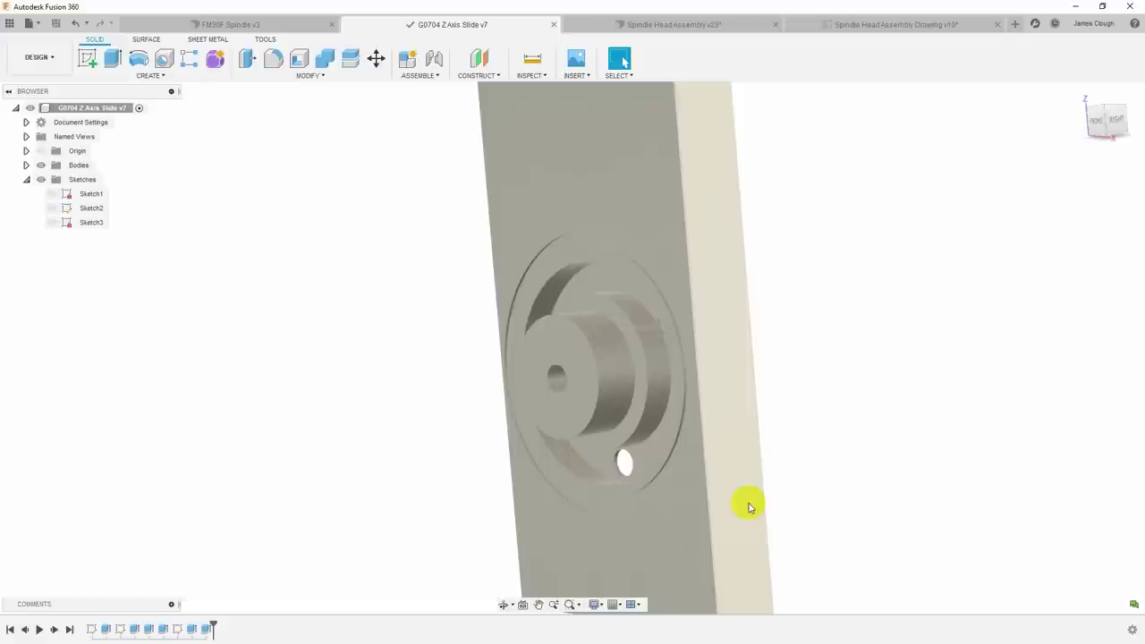
# Hide the G0704 Z Axis Slide component in the Spindle Head Assembly
pyautogui.click(670, 25)
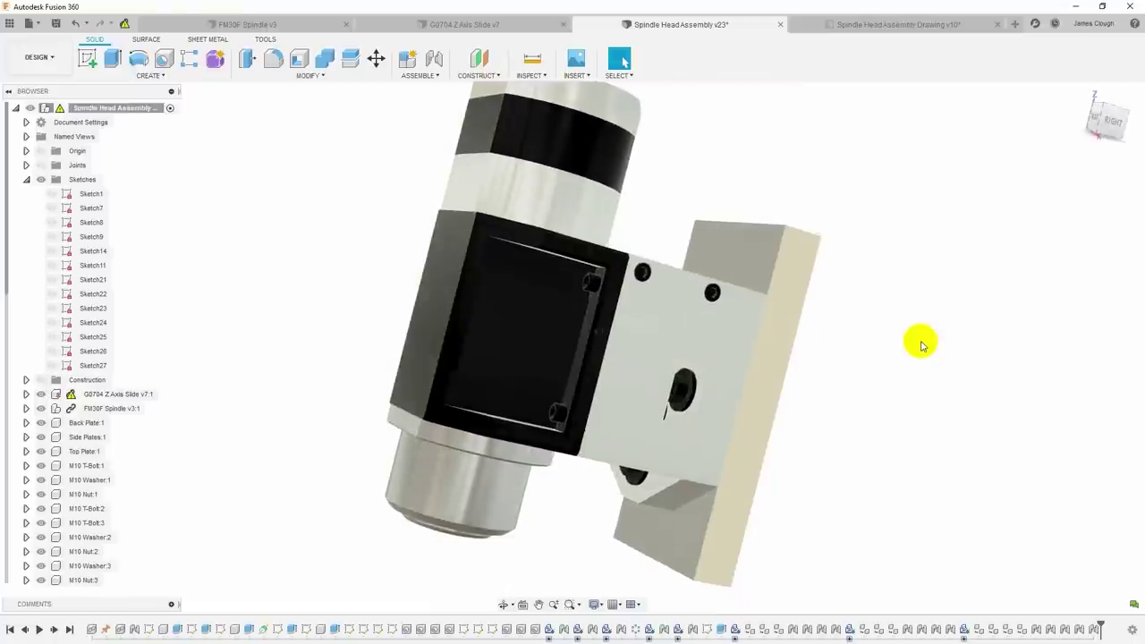
pyautogui.click(703, 543)
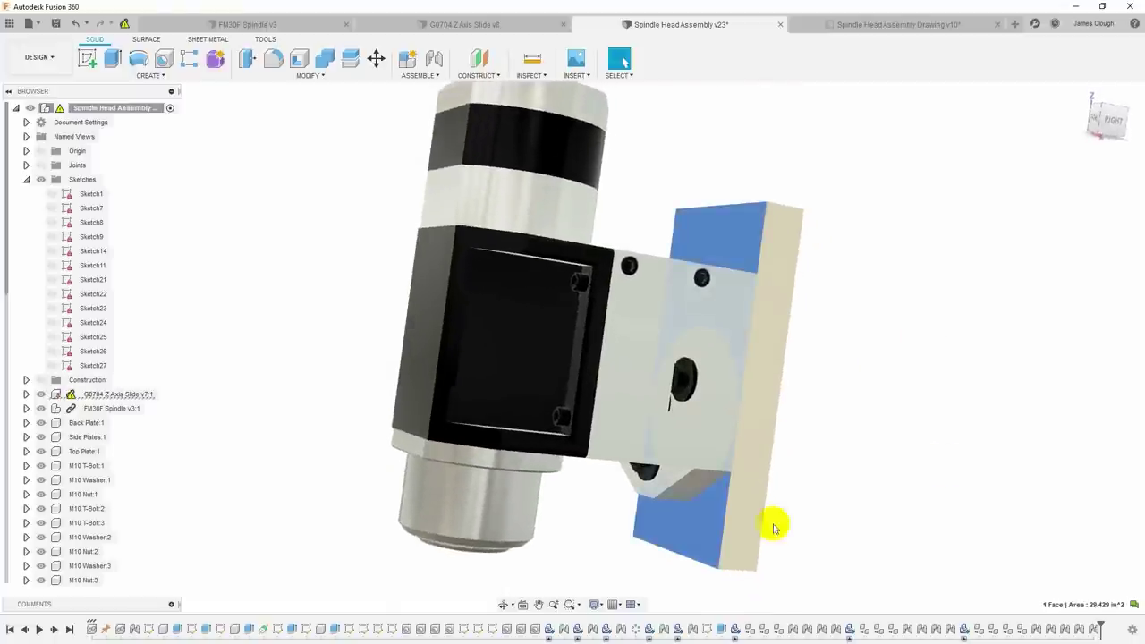
pyautogui.click(930, 466)
pyautogui.click(37, 395)
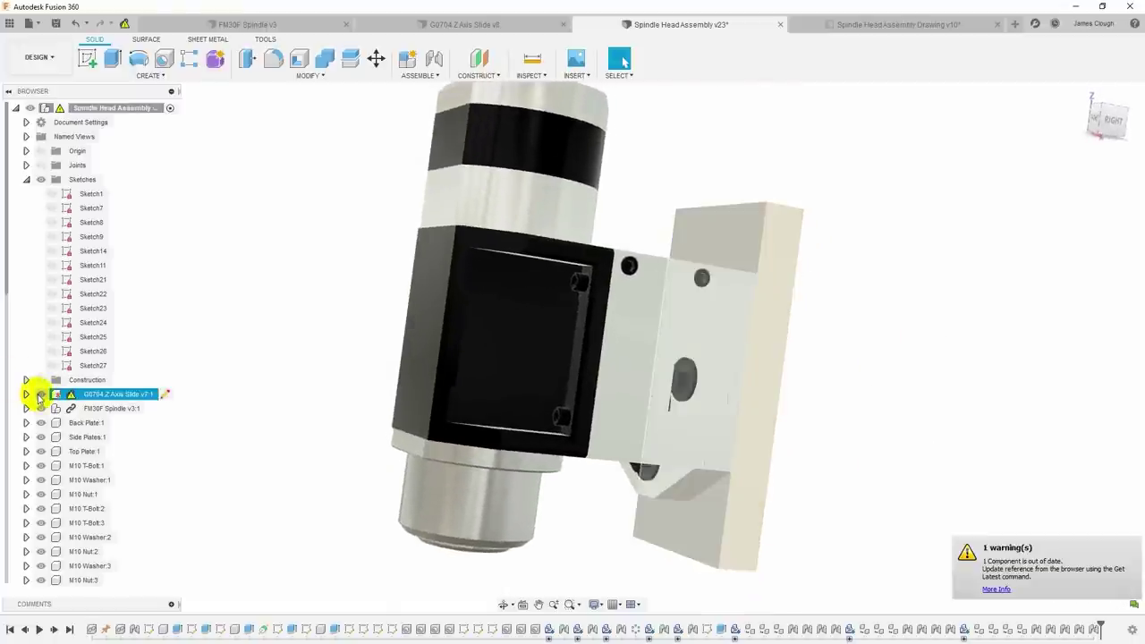
pyautogui.click(41, 397)
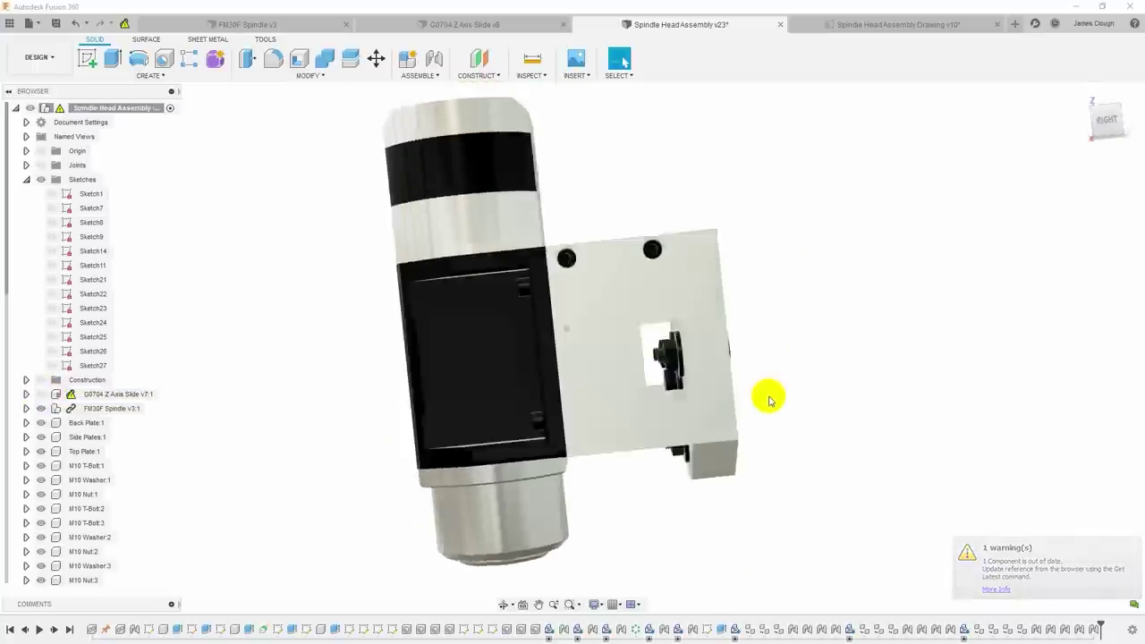
# Select the Back Plate and orbit to examine the bolts through it from below
pyautogui.keyDown('shift'); pyautogui.moveTo(770, 401); pyautogui.dragTo(739, 407, button='middle'); pyautogui.keyUp('shift')
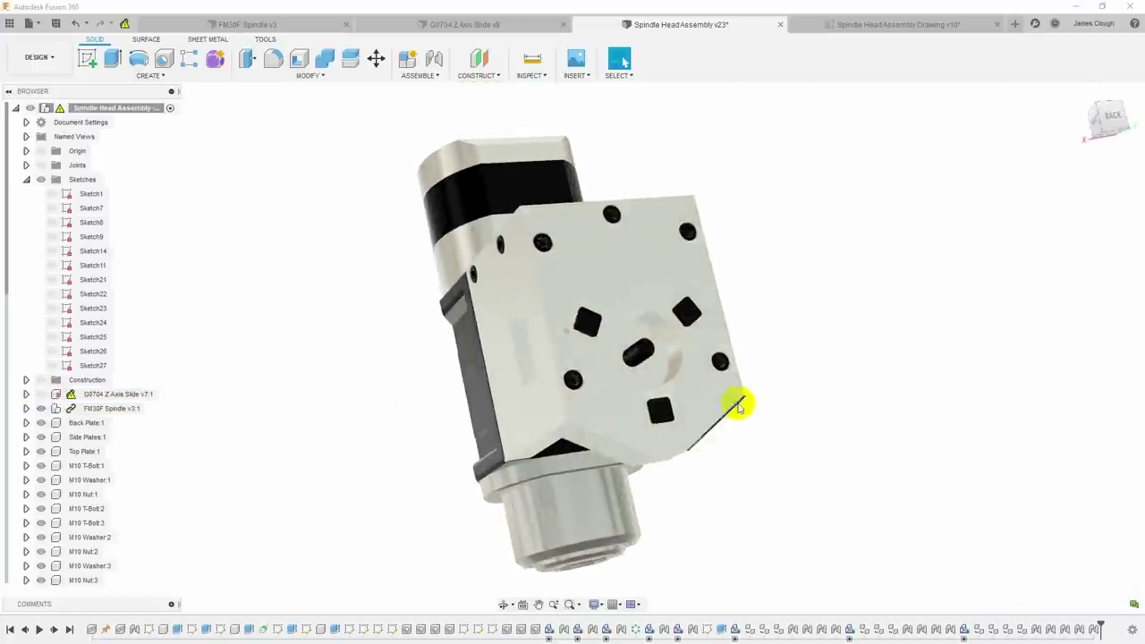
pyautogui.click(94, 423)
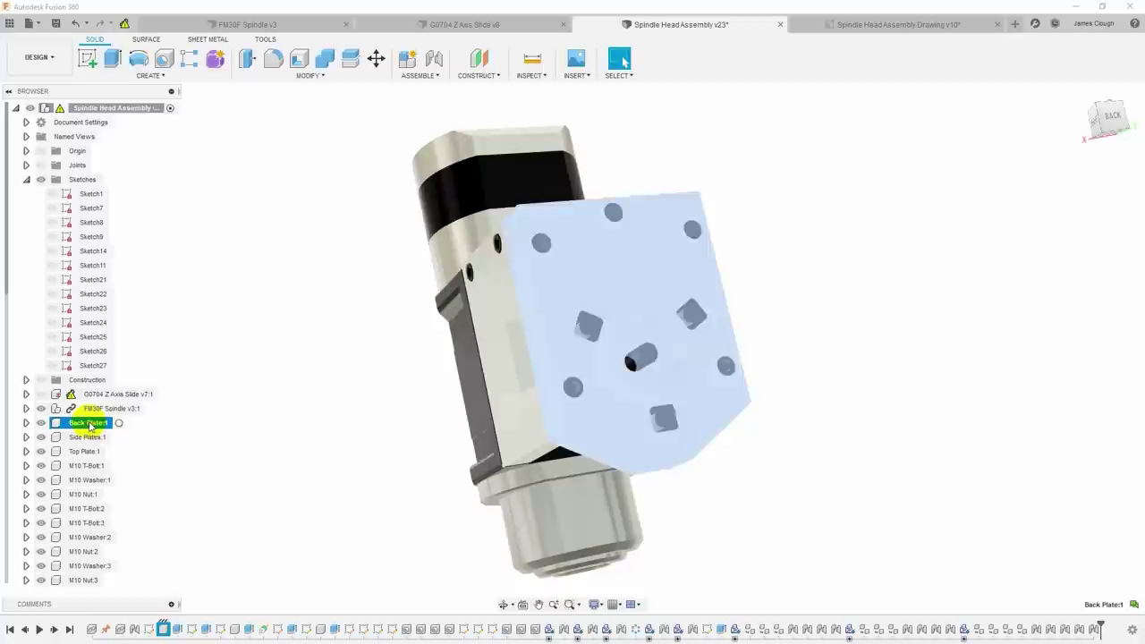
pyautogui.keyDown('shift'); pyautogui.moveTo(1047, 388); pyautogui.dragTo(655, 387, button='middle'); pyautogui.keyUp('shift')
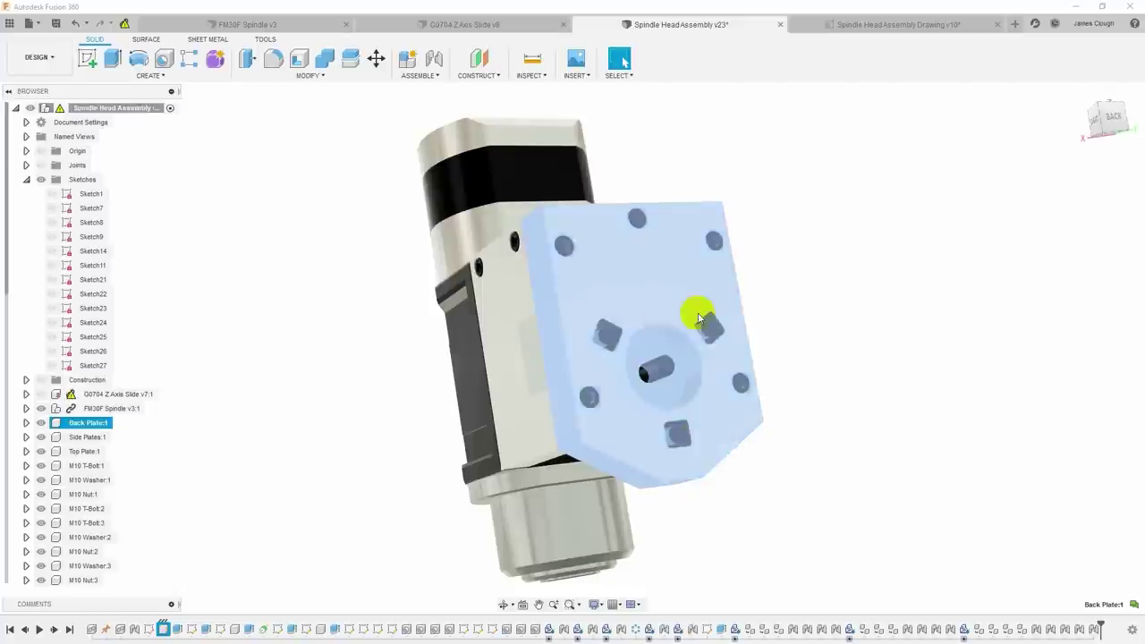
pyautogui.keyDown('shift'); pyautogui.moveTo(670, 436); pyautogui.dragTo(572, 537, button='middle'); pyautogui.keyUp('shift')
pyautogui.scroll(5, 572, 537)
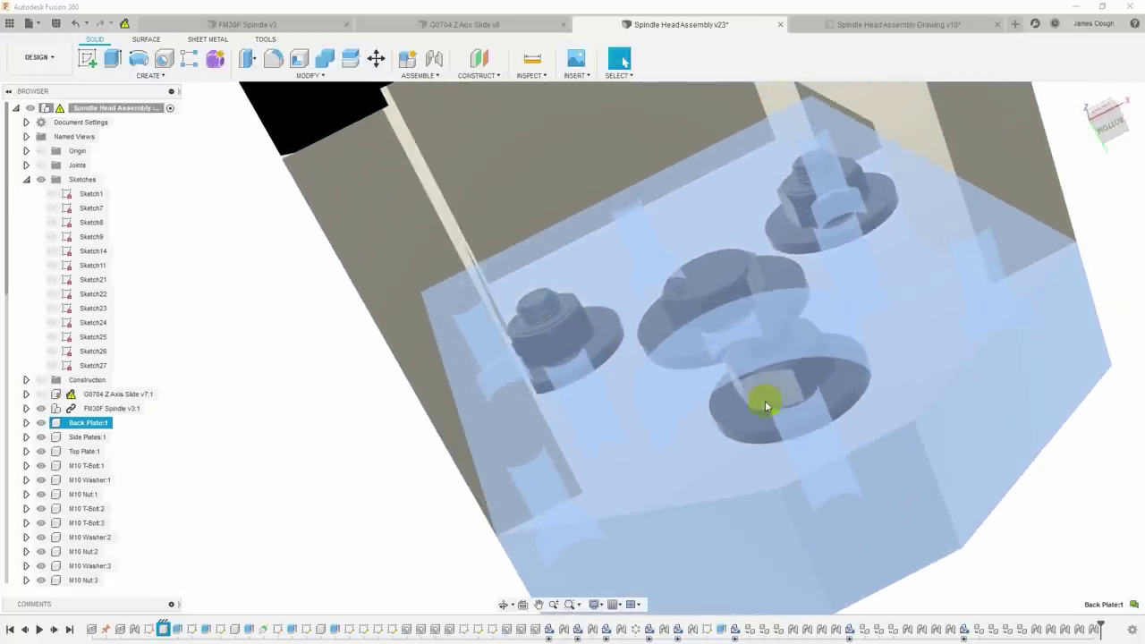
pyautogui.keyDown('shift'); pyautogui.moveTo(837, 184); pyautogui.dragTo(725, 304, button='middle'); pyautogui.keyUp('shift')
pyautogui.scroll(-8, 769, 315)
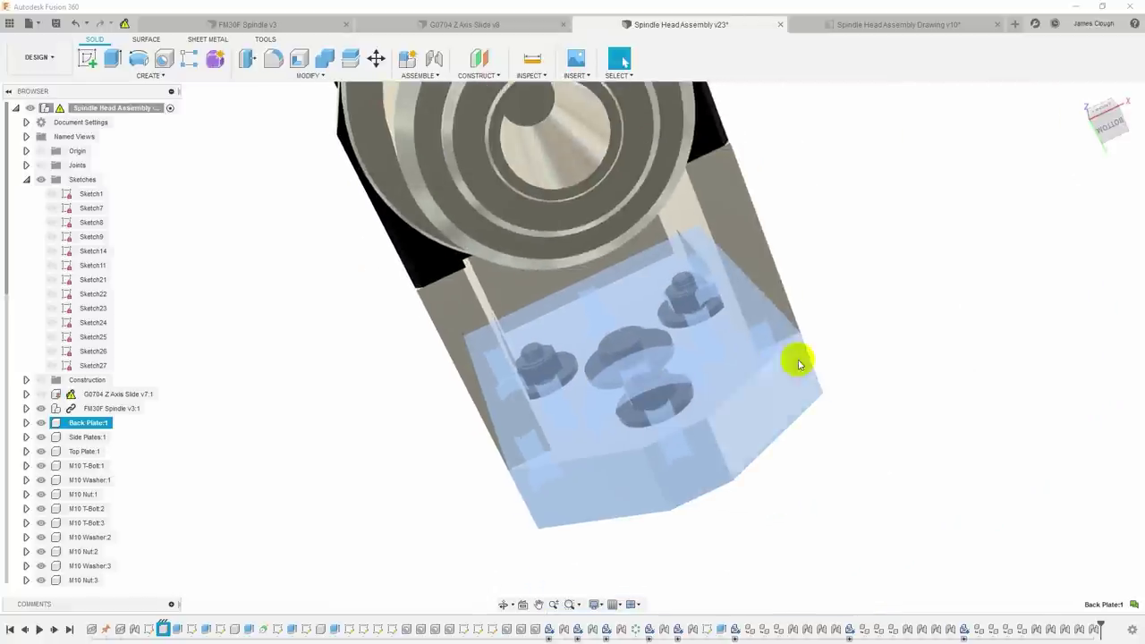
pyautogui.keyDown('shift'); pyautogui.moveTo(868, 406); pyautogui.dragTo(867, 410, button='middle'); pyautogui.keyUp('shift')
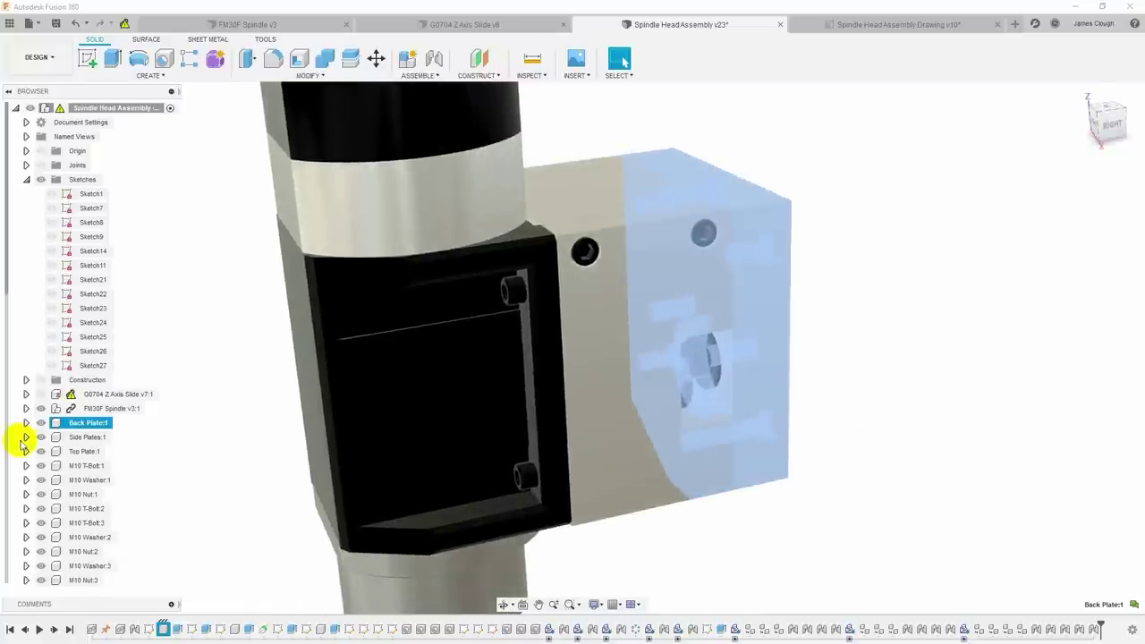
# Select the Side Plates and view them from the rear and right side
pyautogui.click(82, 438)
pyautogui.keyDown('shift'); pyautogui.moveTo(511, 417); pyautogui.dragTo(642, 236, button='middle'); pyautogui.keyUp('shift')
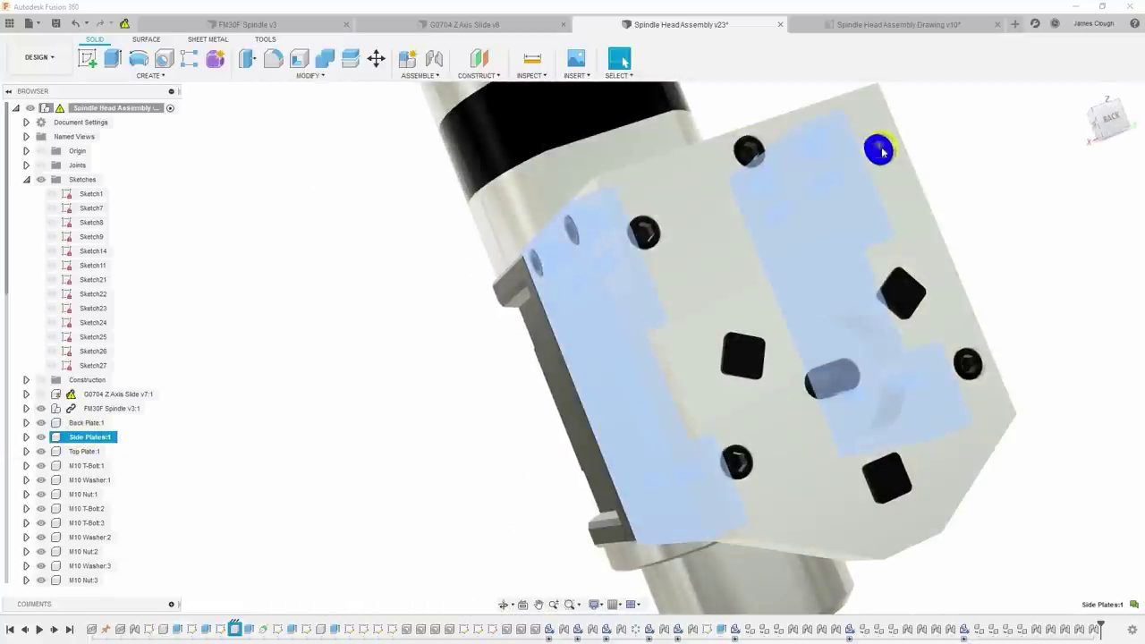
pyautogui.keyDown('shift'); pyautogui.moveTo(763, 503); pyautogui.dragTo(614, 409, button='middle'); pyautogui.keyUp('shift')
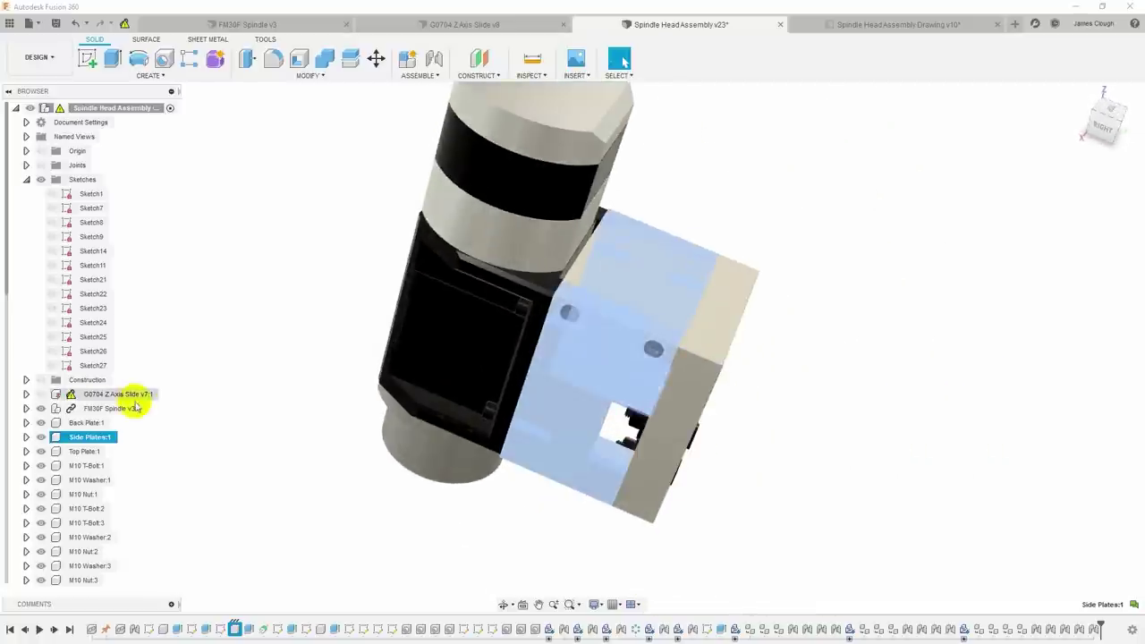
# Select the Top Plate, view it straight on, then orbit around the assembly underside
pyautogui.click(77, 451)
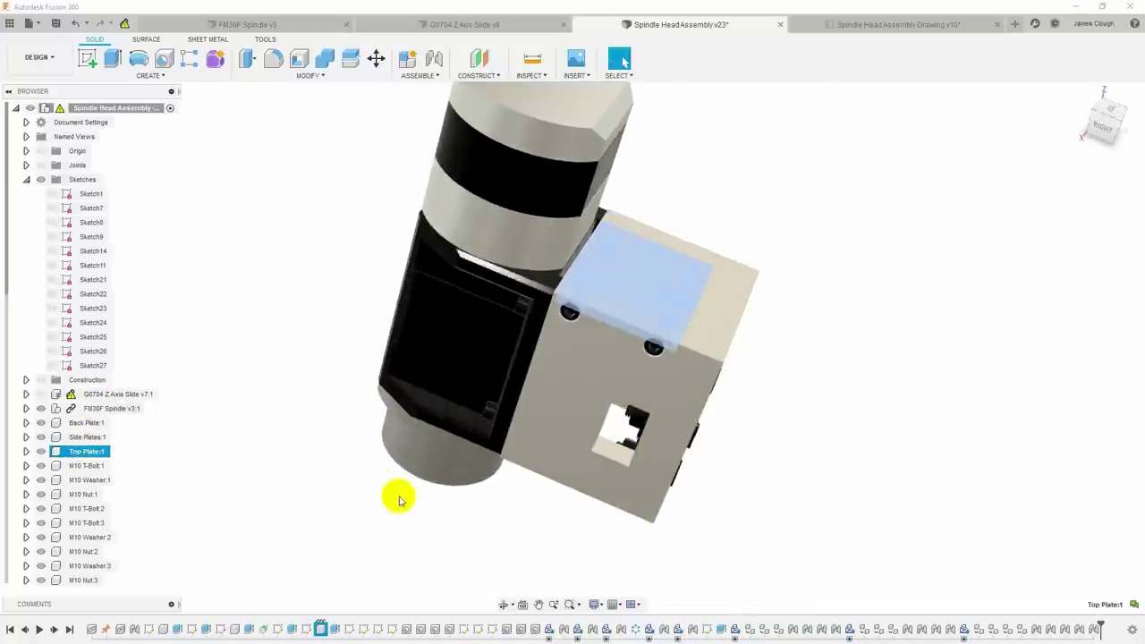
pyautogui.keyDown('shift'); pyautogui.moveTo(640, 189); pyautogui.dragTo(489, 325, button='middle'); pyautogui.keyUp('shift')
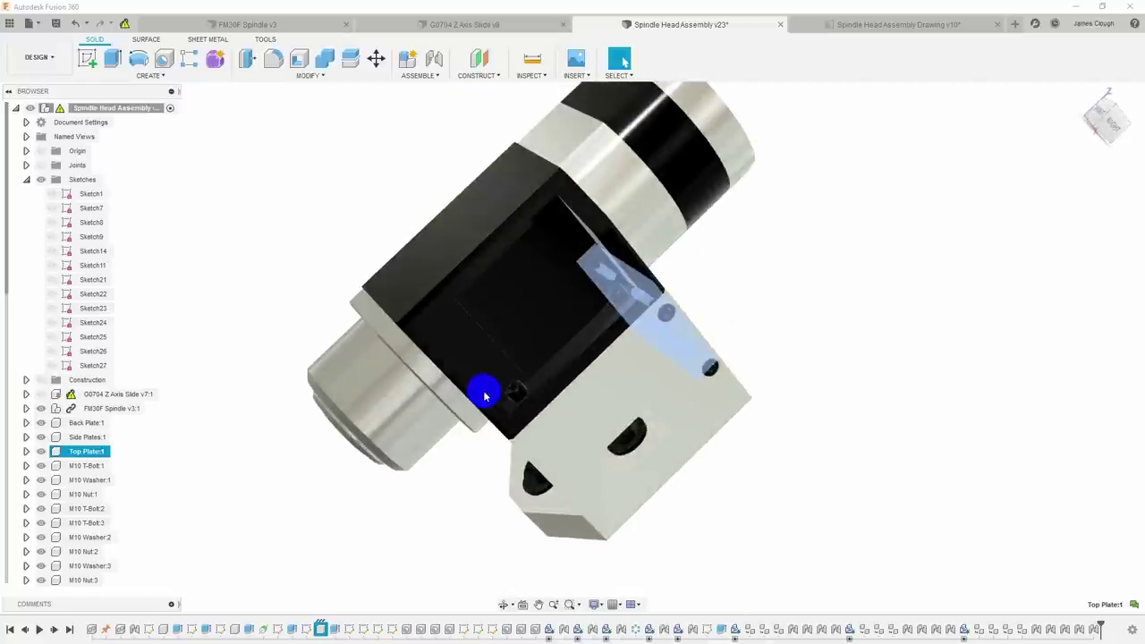
pyautogui.click(603, 384)
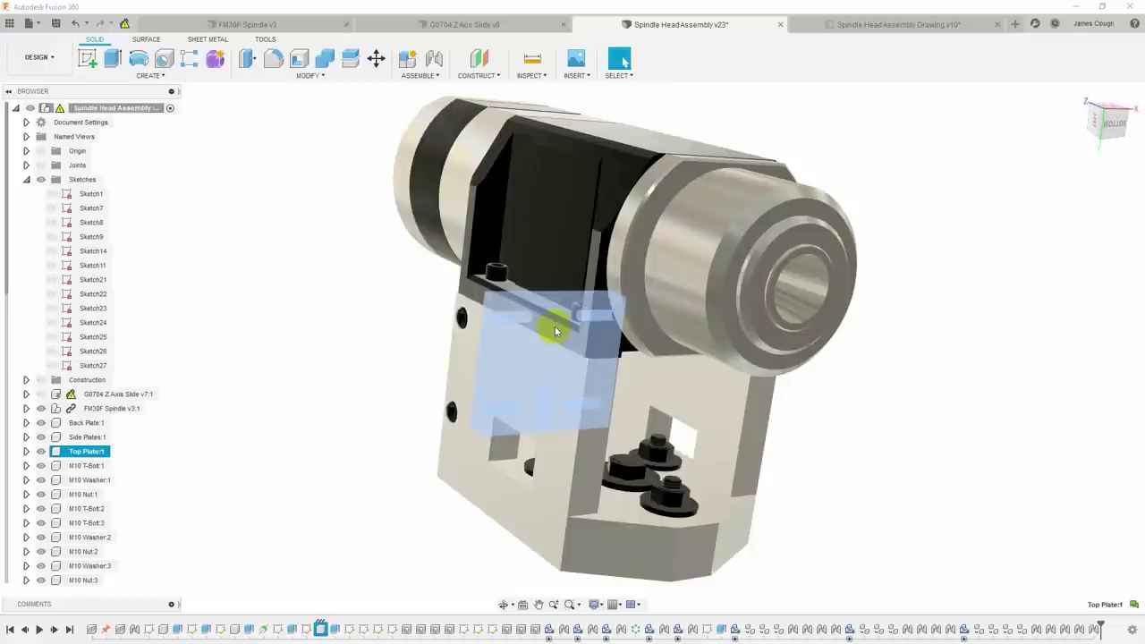
pyautogui.keyDown('shift'); pyautogui.moveTo(563, 344); pyautogui.dragTo(778, 436, button='middle'); pyautogui.keyUp('shift')
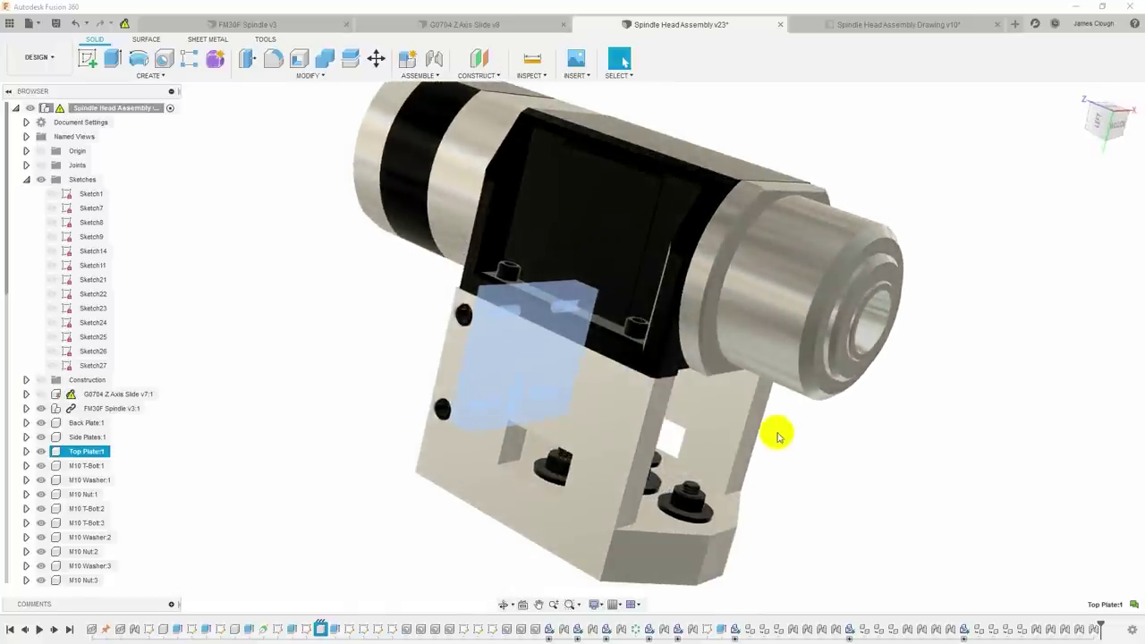
pyautogui.keyDown('shift'); pyautogui.moveTo(762, 390); pyautogui.dragTo(677, 438, button='middle'); pyautogui.keyUp('shift')
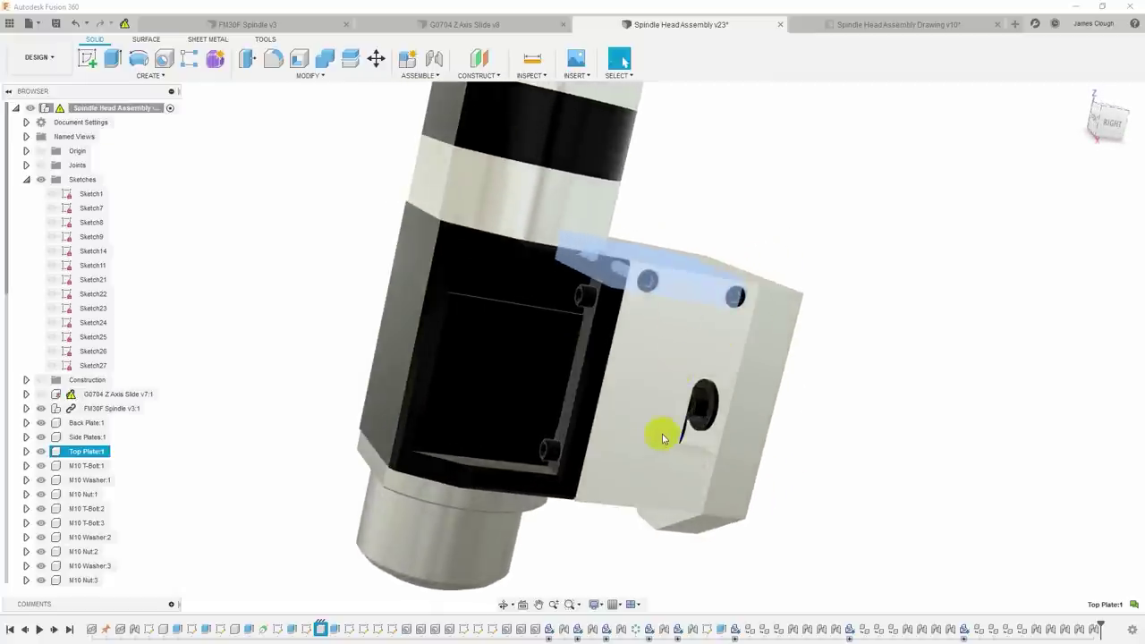
pyautogui.click(544, 452)
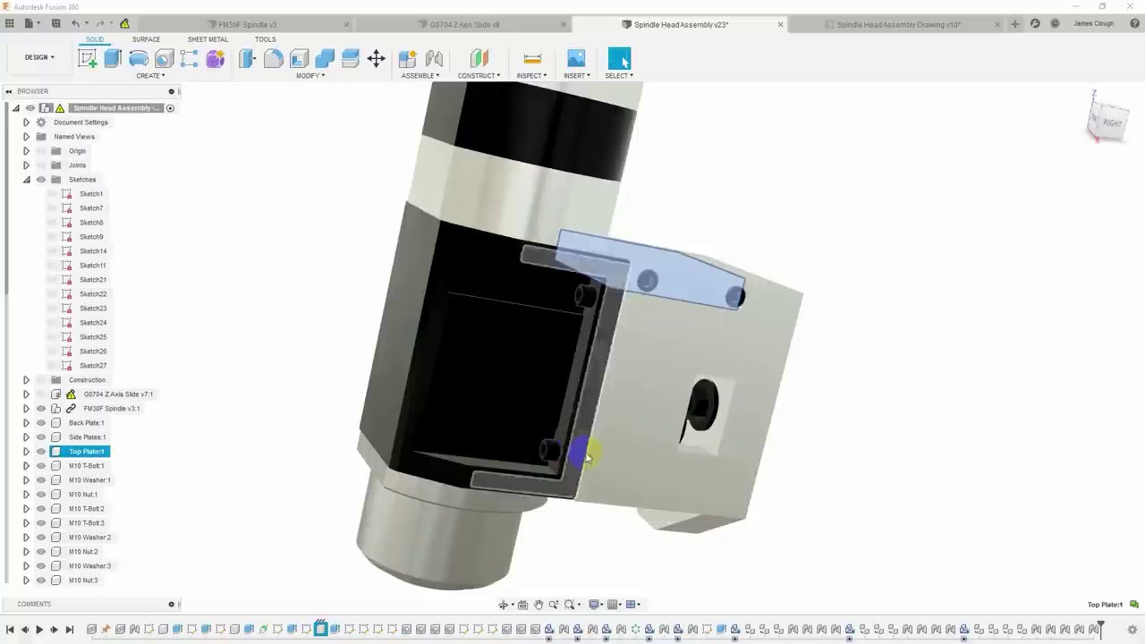
pyautogui.click(599, 292)
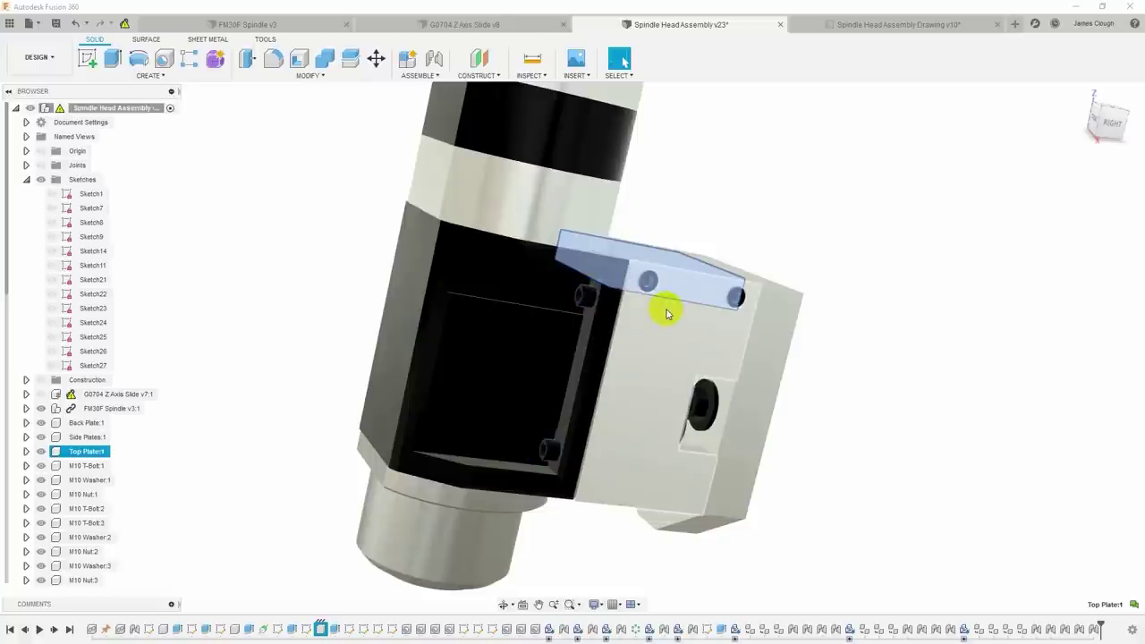
pyautogui.moveTo(573, 273)
pyautogui.keyDown('shift'); pyautogui.mouseDown(button='middle')
pyautogui.moveTo(549, 263)
pyautogui.moveTo(537, 312)
pyautogui.moveTo(580, 300)
pyautogui.moveTo(726, 340)
pyautogui.moveTo(636, 271)
pyautogui.mouseUp(button='middle'); pyautogui.keyUp('shift')
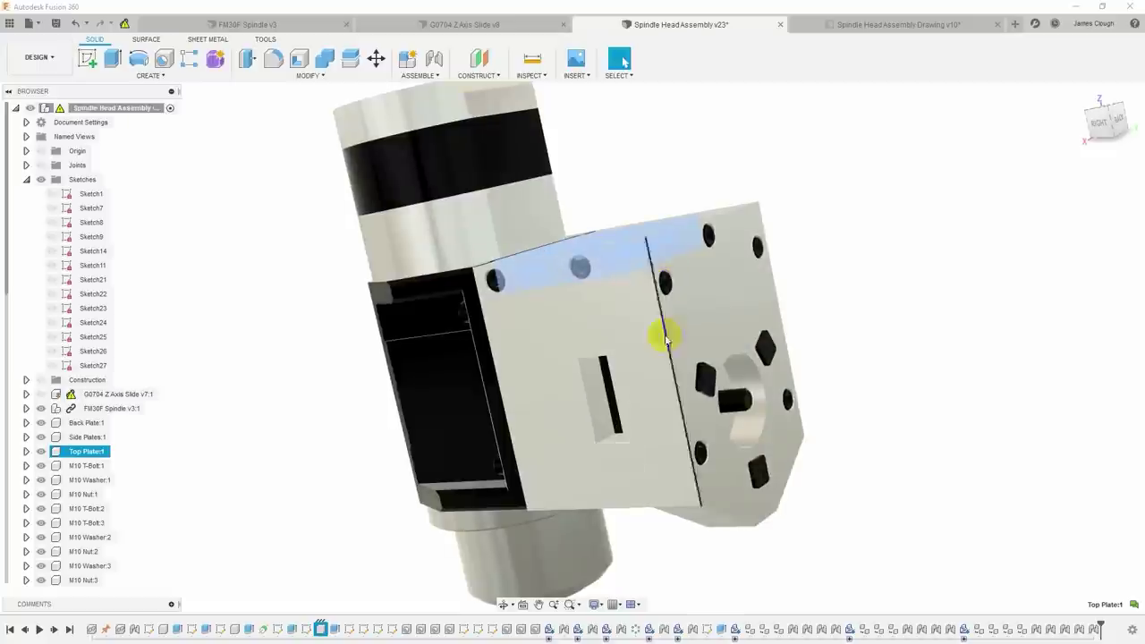
pyautogui.moveTo(666, 338)
pyautogui.keyDown('shift'); pyautogui.mouseDown(button='middle')
pyautogui.moveTo(695, 453)
pyautogui.moveTo(695, 376)
pyautogui.moveTo(639, 404)
pyautogui.mouseUp(button='middle'); pyautogui.keyUp('shift')
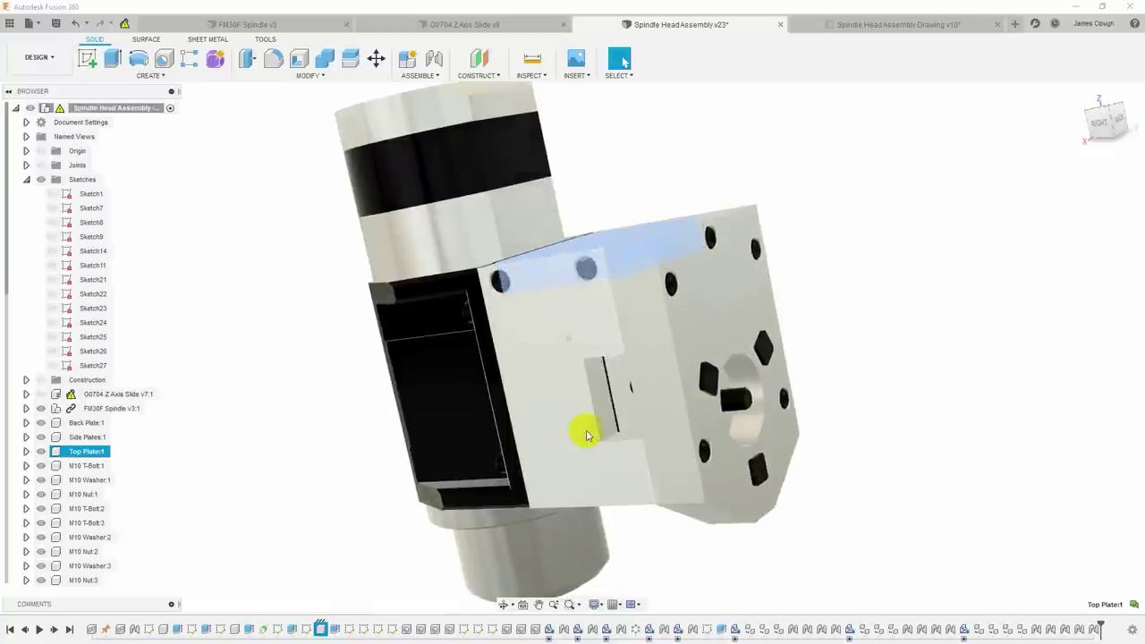
pyautogui.keyDown('shift'); pyautogui.moveTo(588, 435); pyautogui.dragTo(636, 322, button='middle'); pyautogui.keyUp('shift')
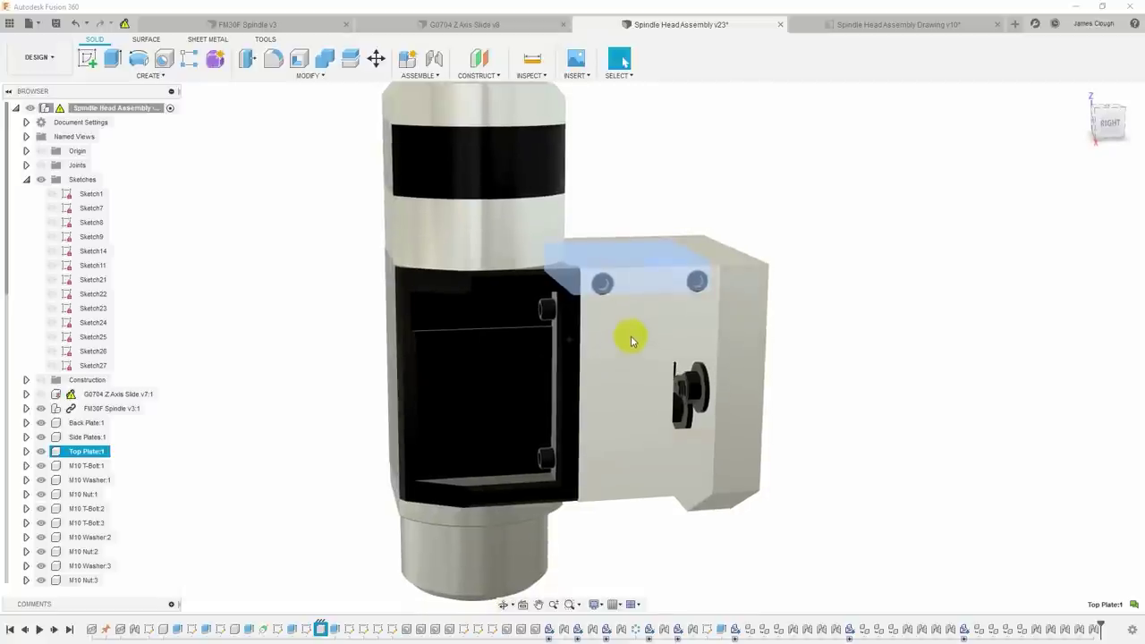
pyautogui.keyDown('shift'); pyautogui.moveTo(631, 335); pyautogui.dragTo(590, 316, button='middle'); pyautogui.keyUp('shift')
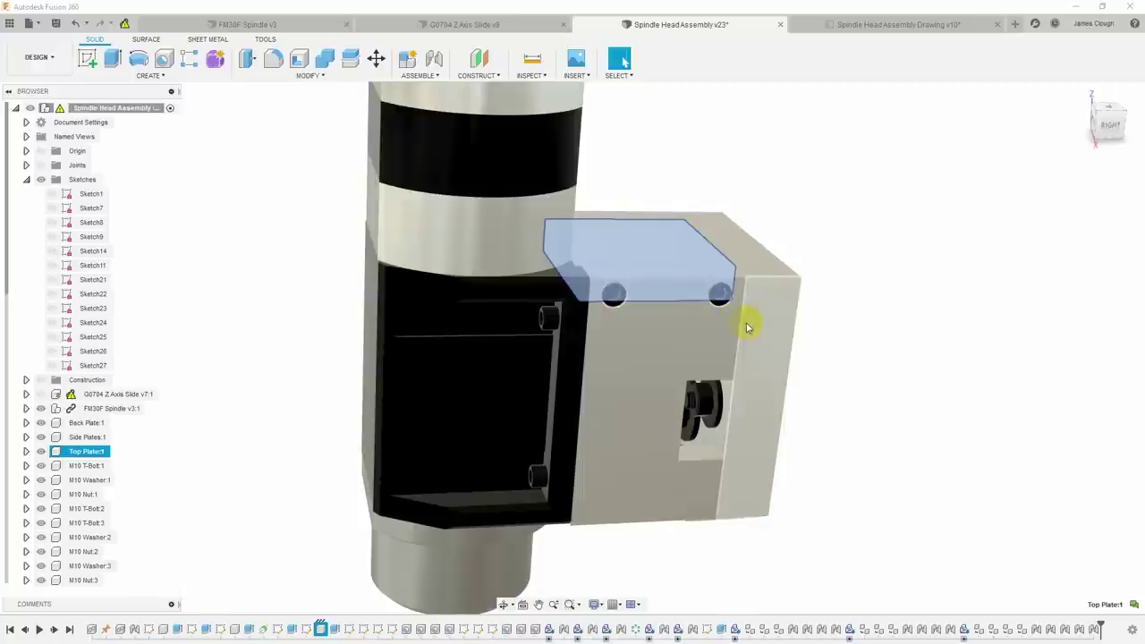
pyautogui.moveTo(589, 333); pyautogui.dragTo(793, 325, button='middle')
pyautogui.click(790, 340)
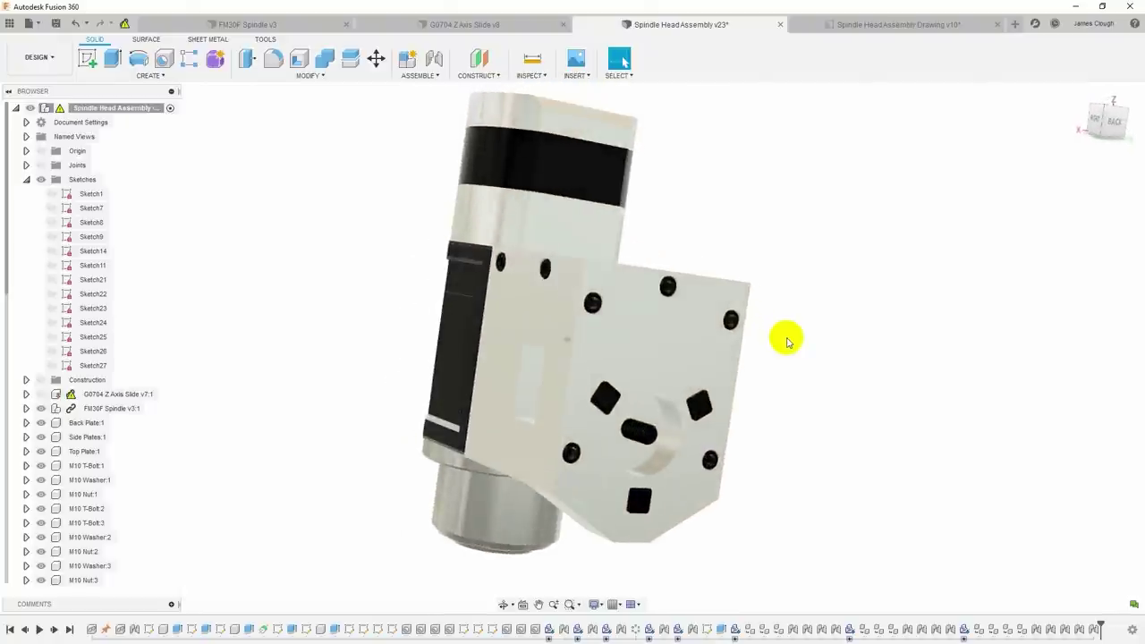
# Select the out-of-date Z Axis Slide and display its Sketch1 and Sketch7 in the assembly
pyautogui.click(94, 400)
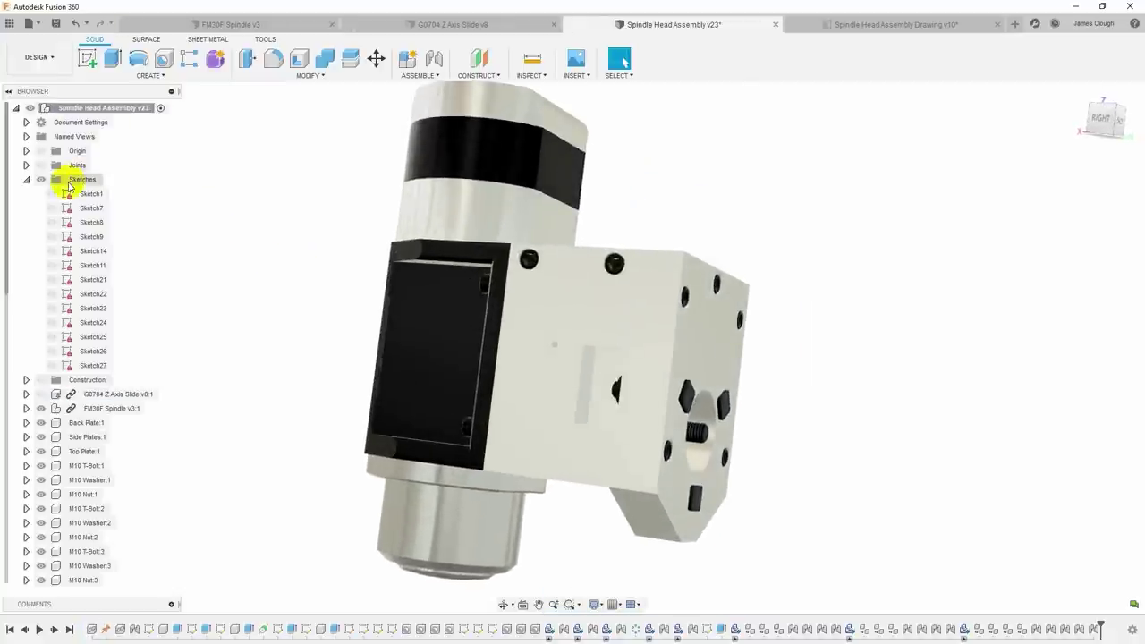
pyautogui.click(87, 193)
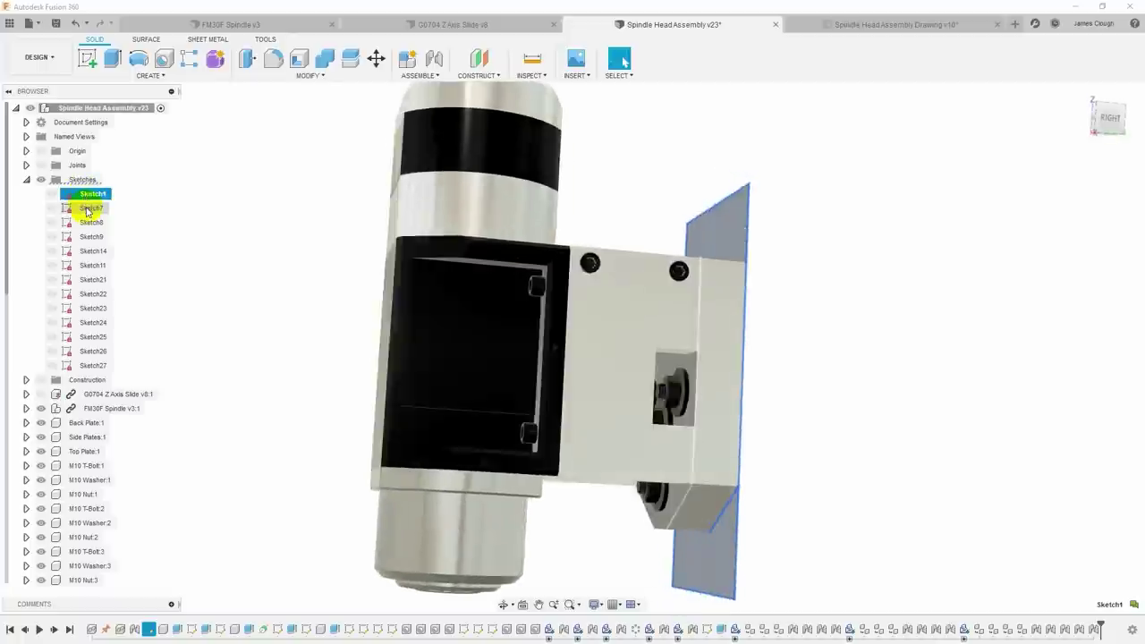
pyautogui.click(86, 209)
pyautogui.scroll(-1, 31, 506)
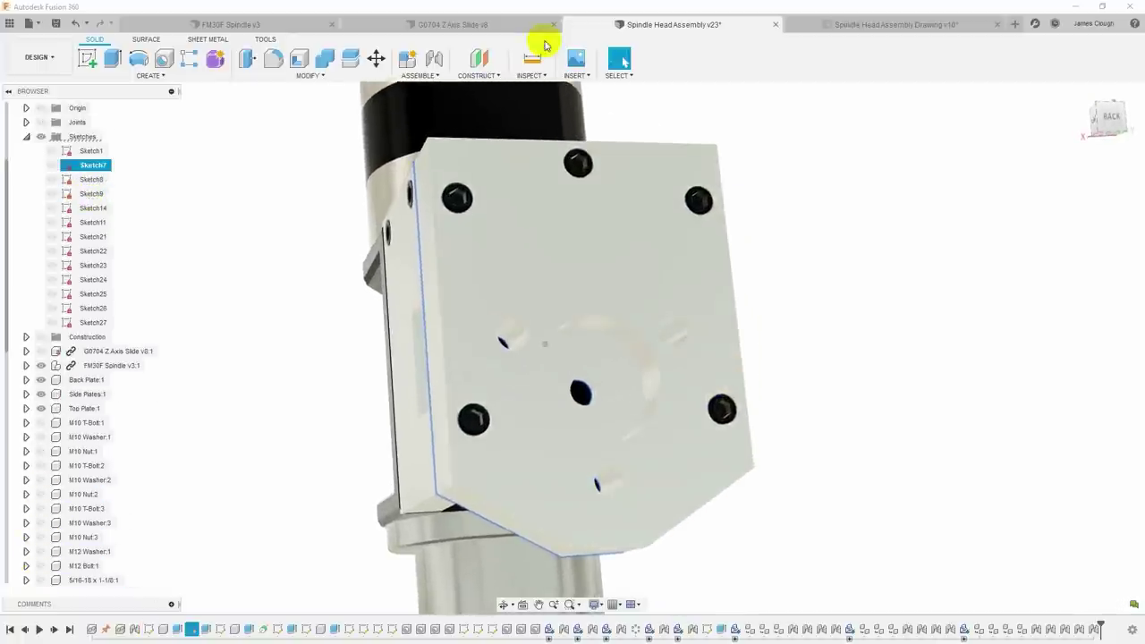
# In the Z Axis Slide part, open Sketch1 to check the holes, then finish it
pyautogui.click(448, 22)
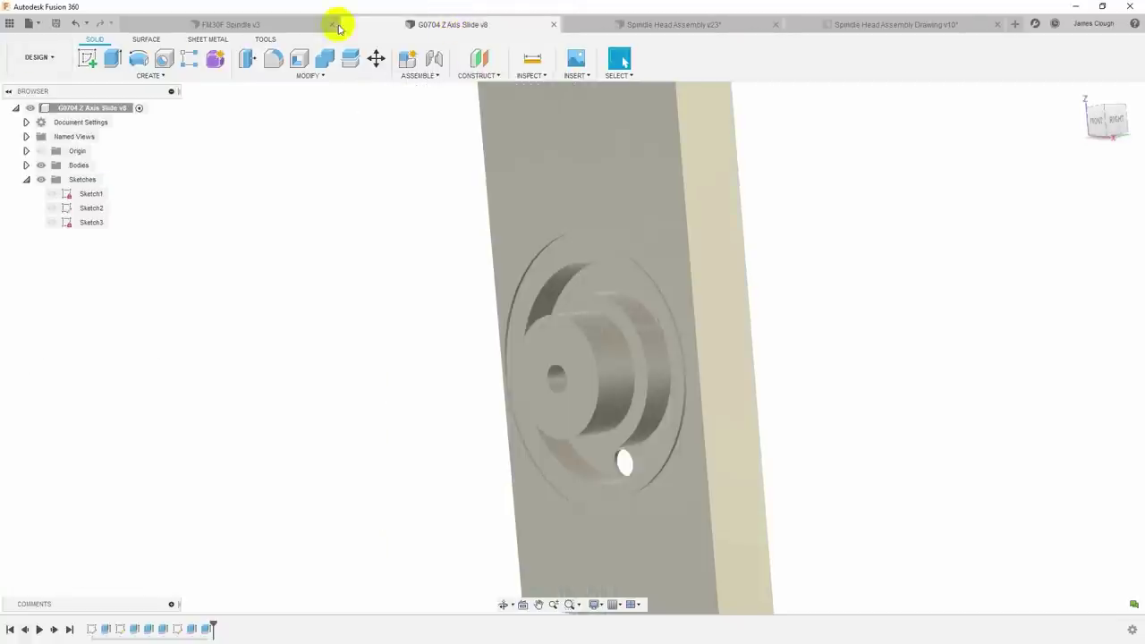
pyautogui.doubleClick(90, 193)
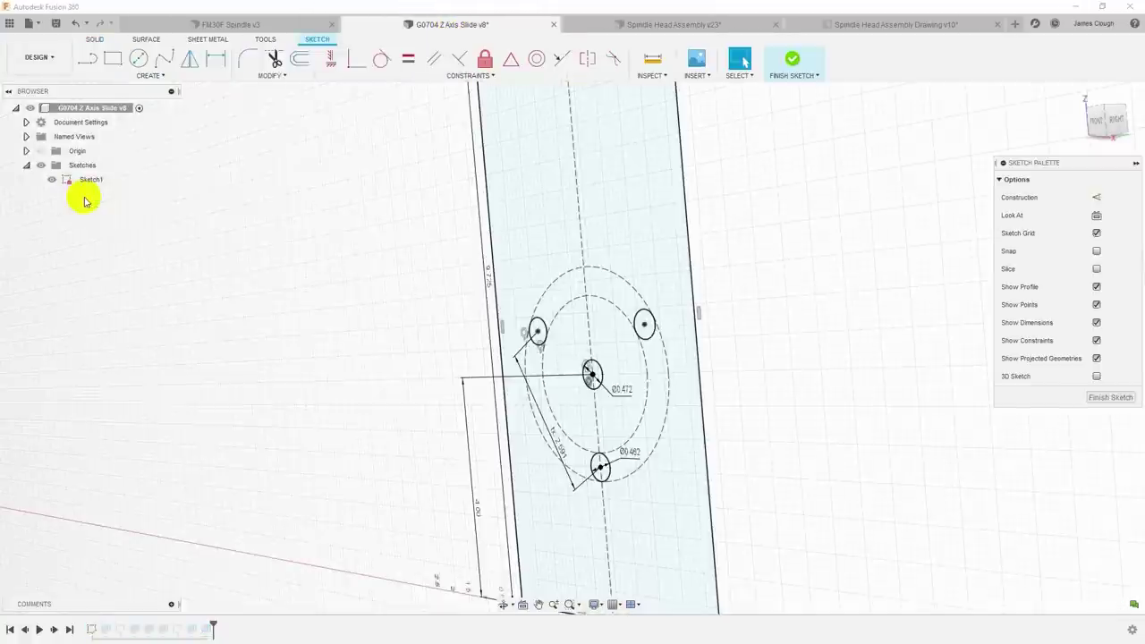
pyautogui.click(1093, 397)
pyautogui.click(672, 23)
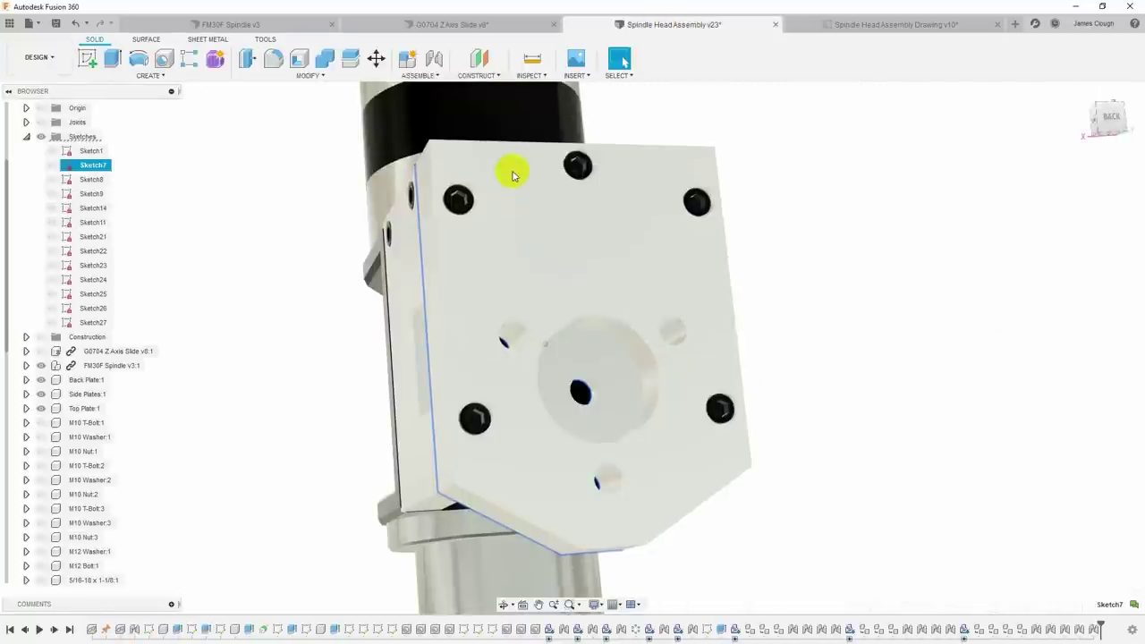
pyautogui.click(531, 59)
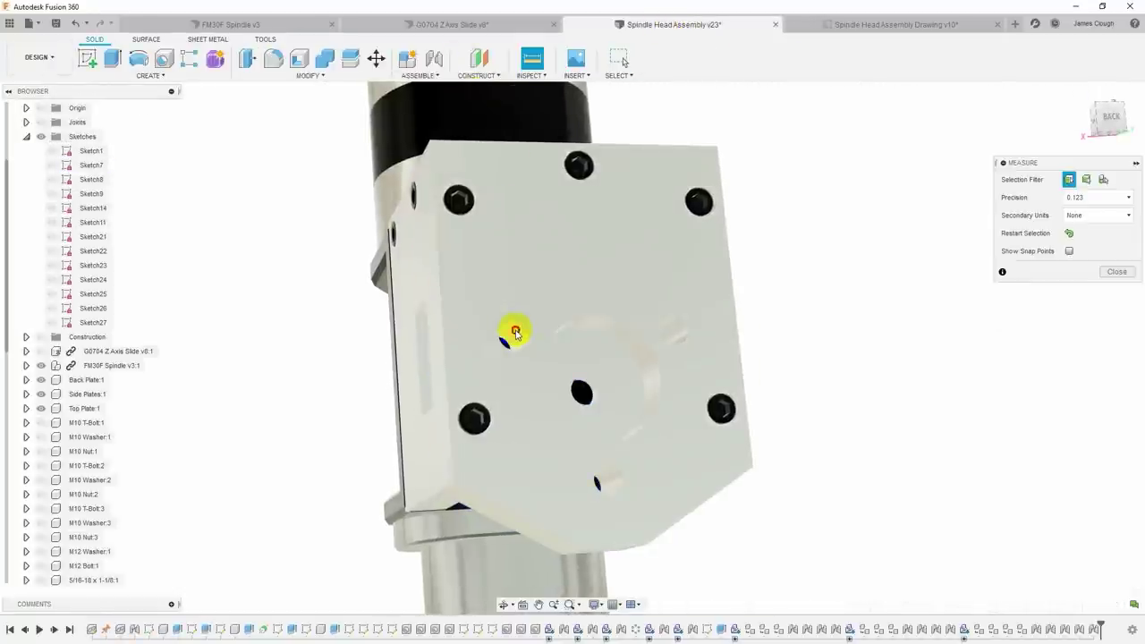
pyautogui.click(515, 332)
pyautogui.click(677, 328)
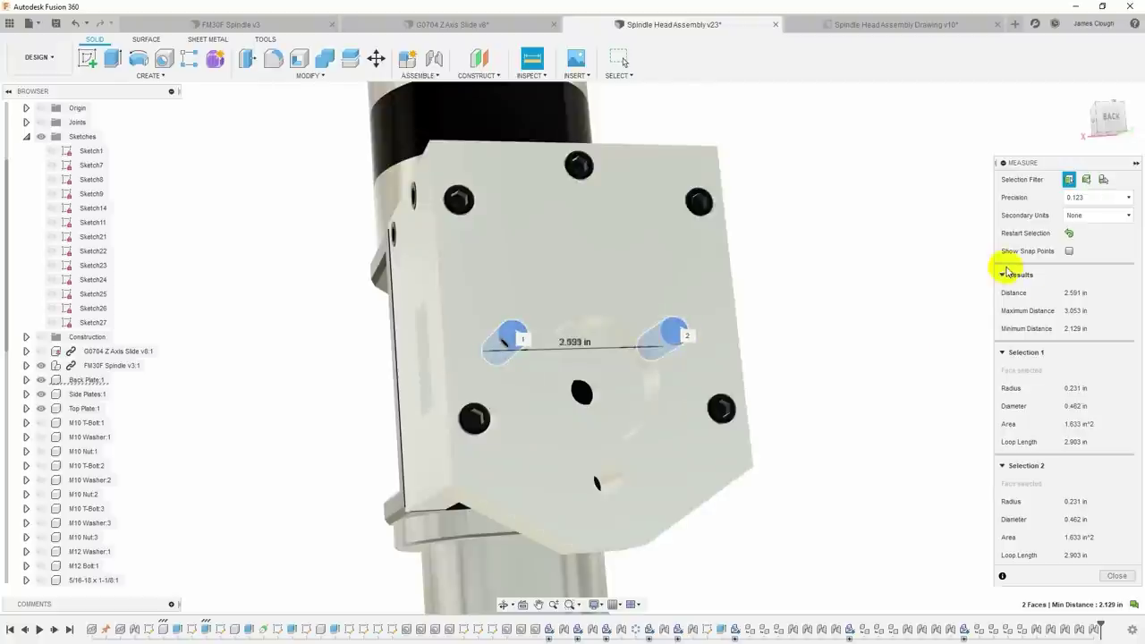
pyautogui.keyDown('shift'); pyautogui.moveTo(859, 379); pyautogui.dragTo(882, 469, button='middle'); pyautogui.keyUp('shift')
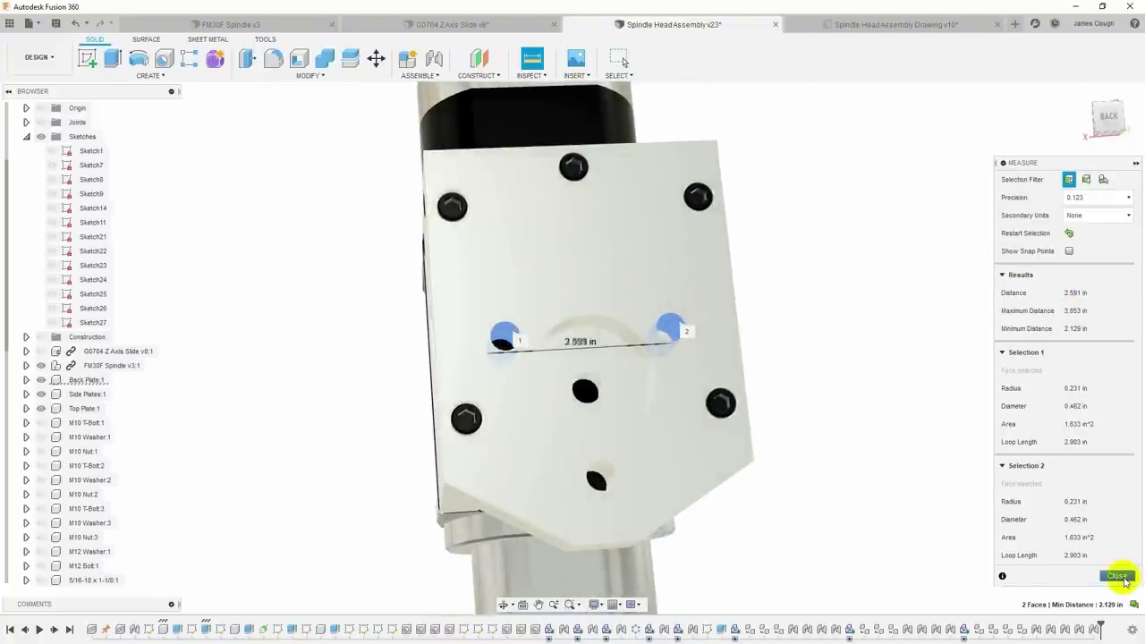
pyautogui.click(1118, 576)
pyautogui.click(530, 58)
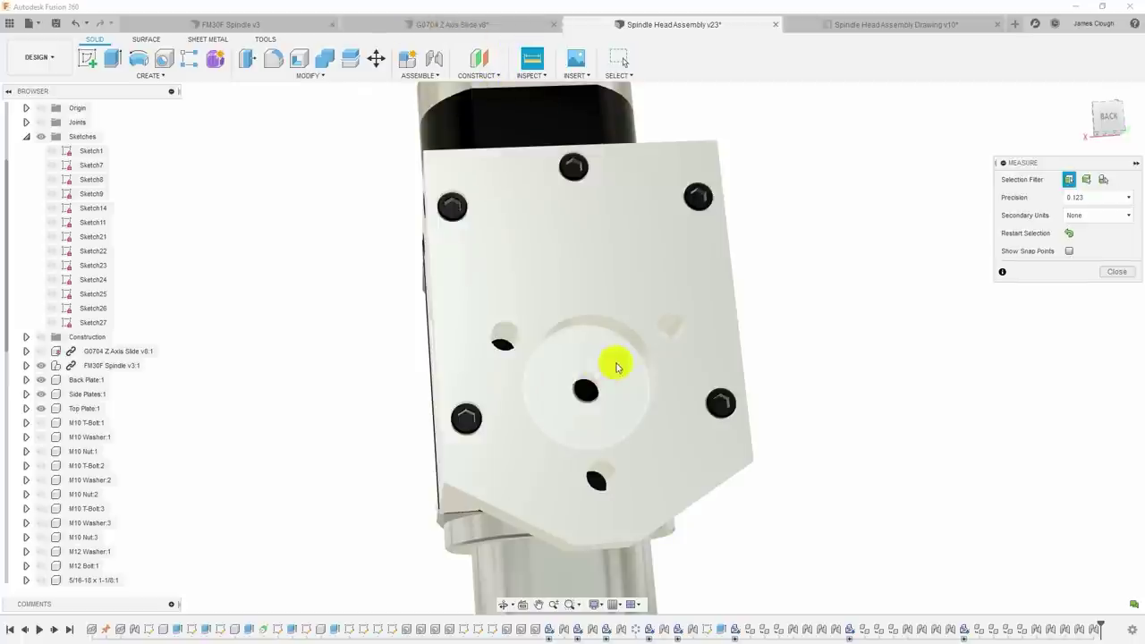
pyautogui.click(616, 346)
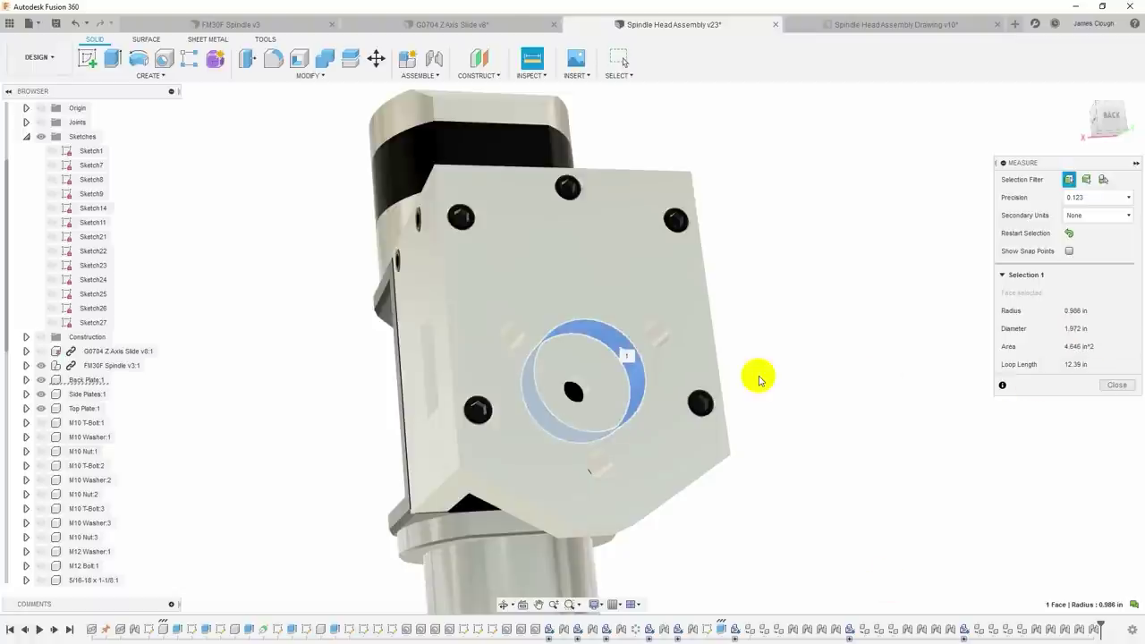
pyautogui.keyDown('shift'); pyautogui.moveTo(759, 376); pyautogui.dragTo(895, 358, button='middle'); pyautogui.keyUp('shift')
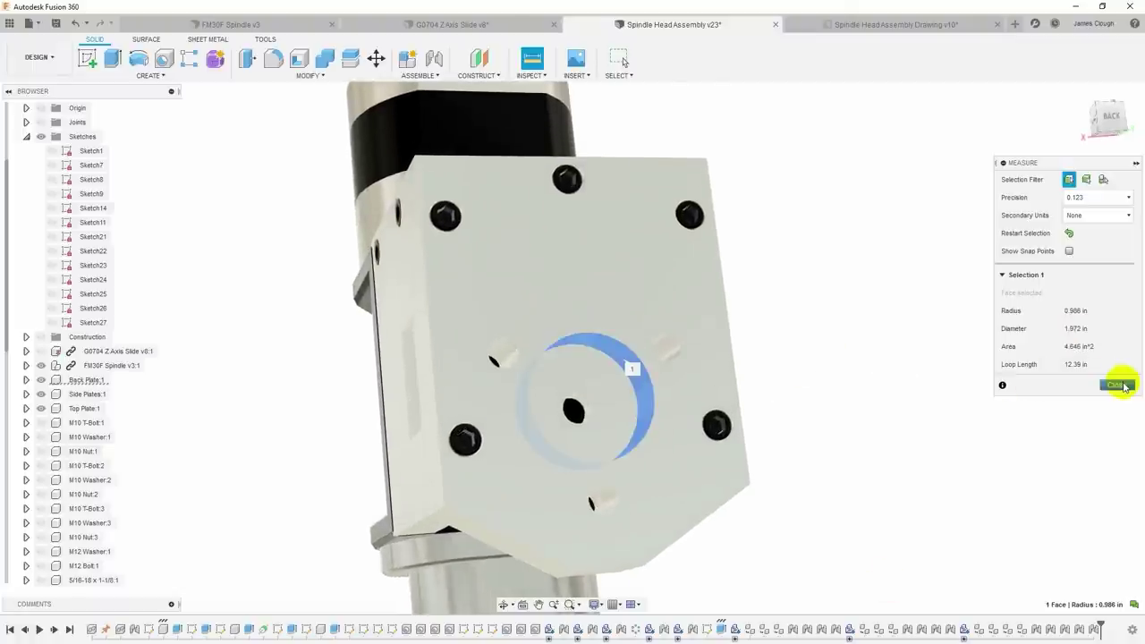
pyautogui.click(1068, 233)
pyautogui.click(613, 348)
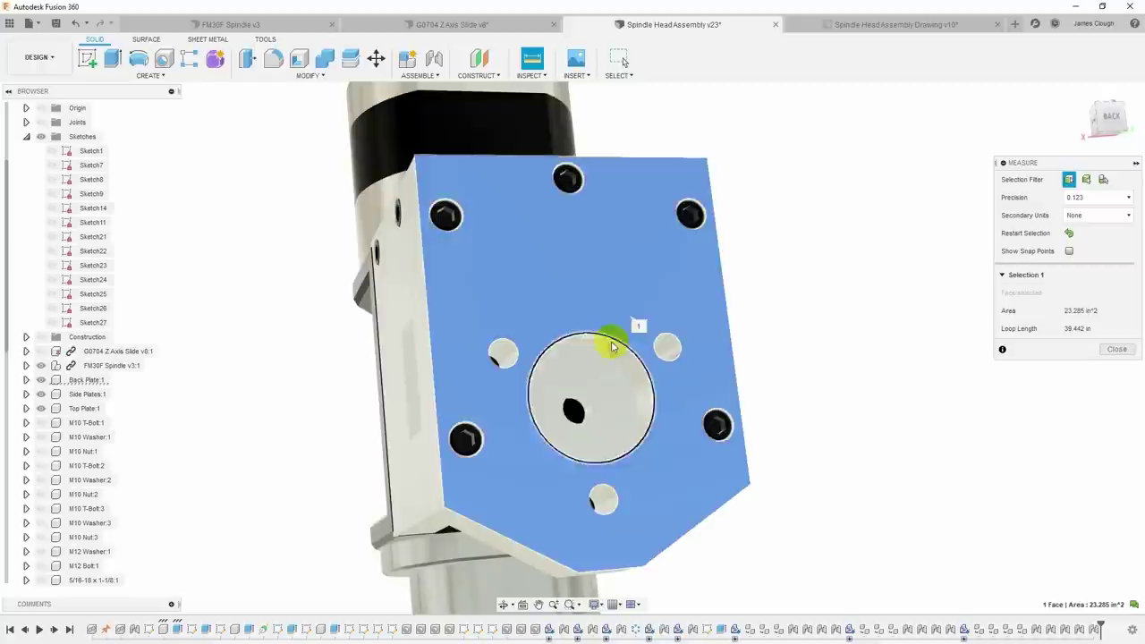
pyautogui.click(595, 383)
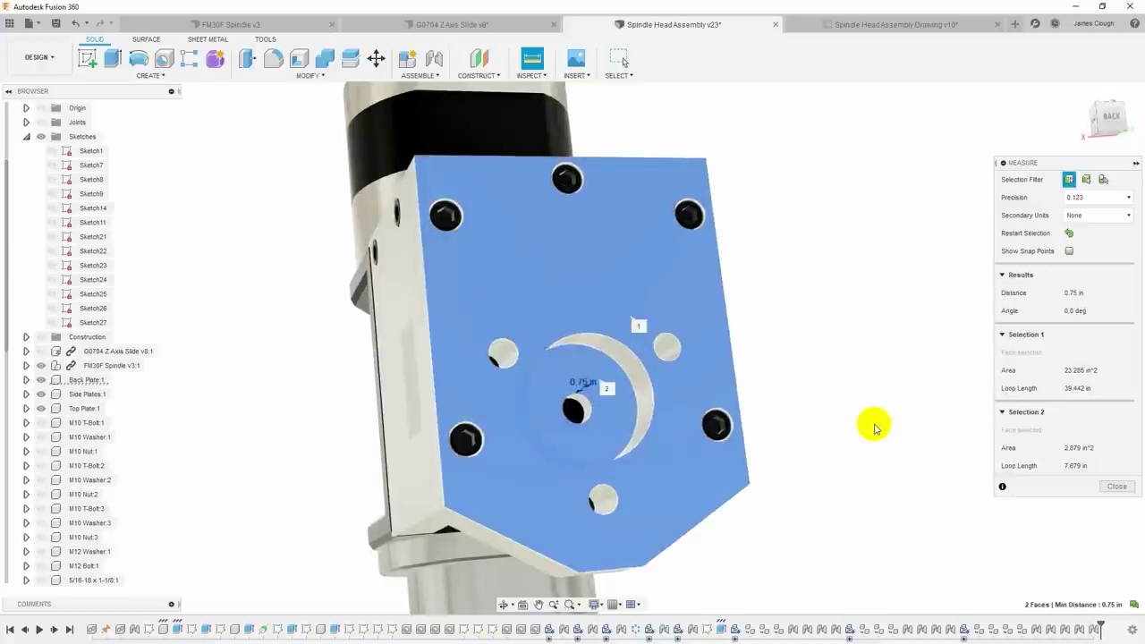
pyautogui.keyDown('shift'); pyautogui.moveTo(874, 428); pyautogui.dragTo(568, 390, button='middle'); pyautogui.keyUp('shift')
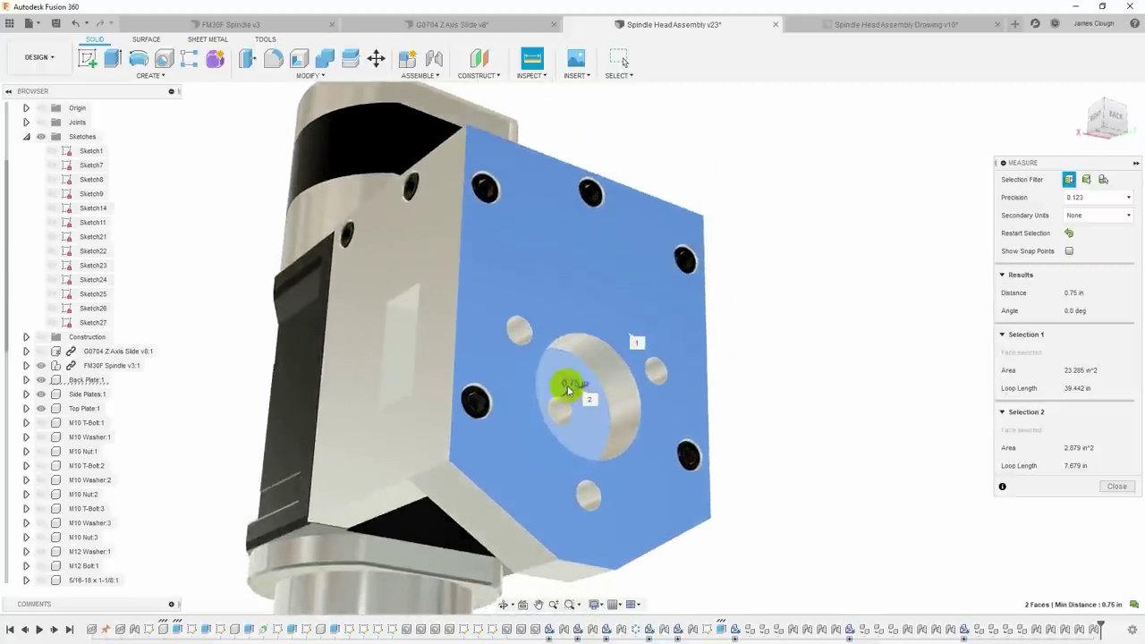
pyautogui.scroll(5, 568, 389)
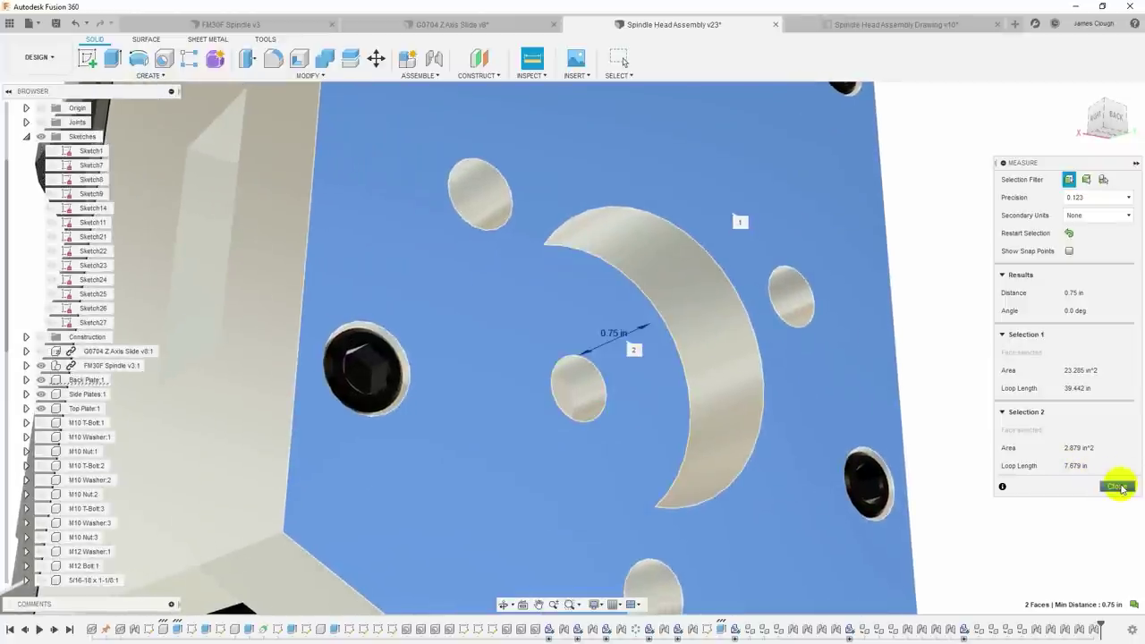
pyautogui.click(1119, 486)
pyautogui.click(689, 300)
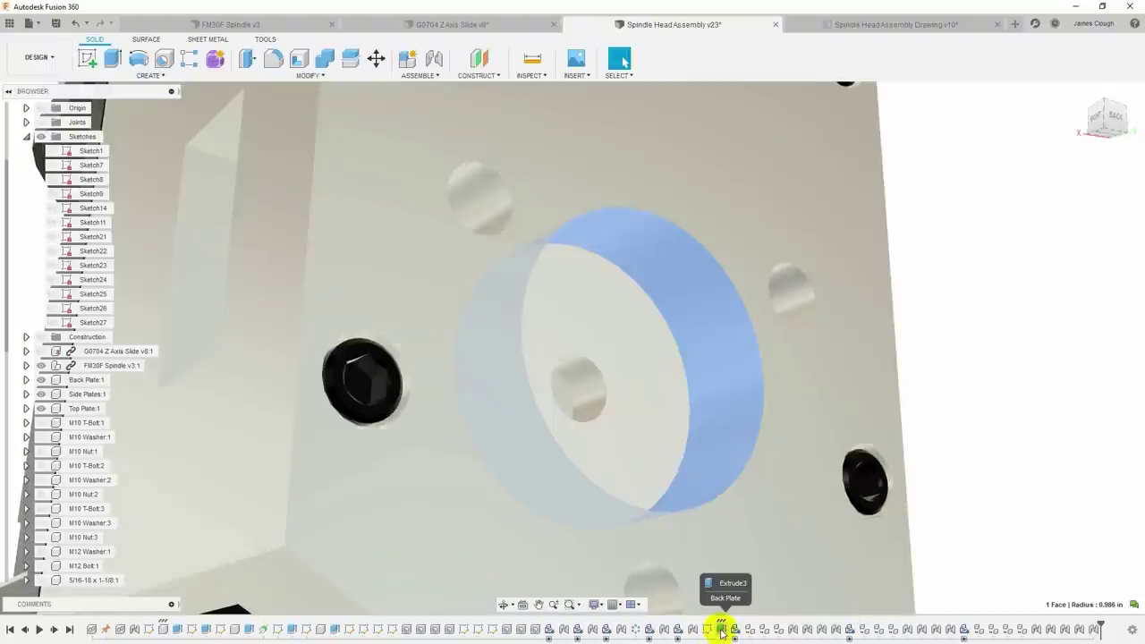
# Change Extrude3's pocket depth from -0.75 in to -0.79 in and close the centre-hole measurement
pyautogui.doubleClick(722, 632)
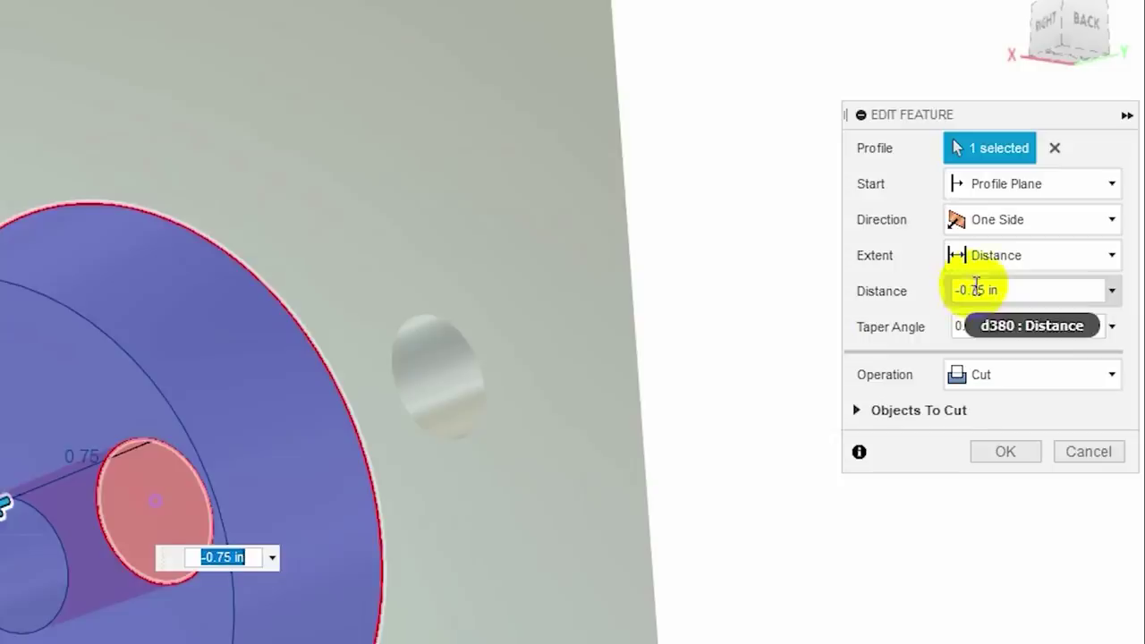
pyautogui.moveTo(978, 286); pyautogui.dragTo(986, 286)
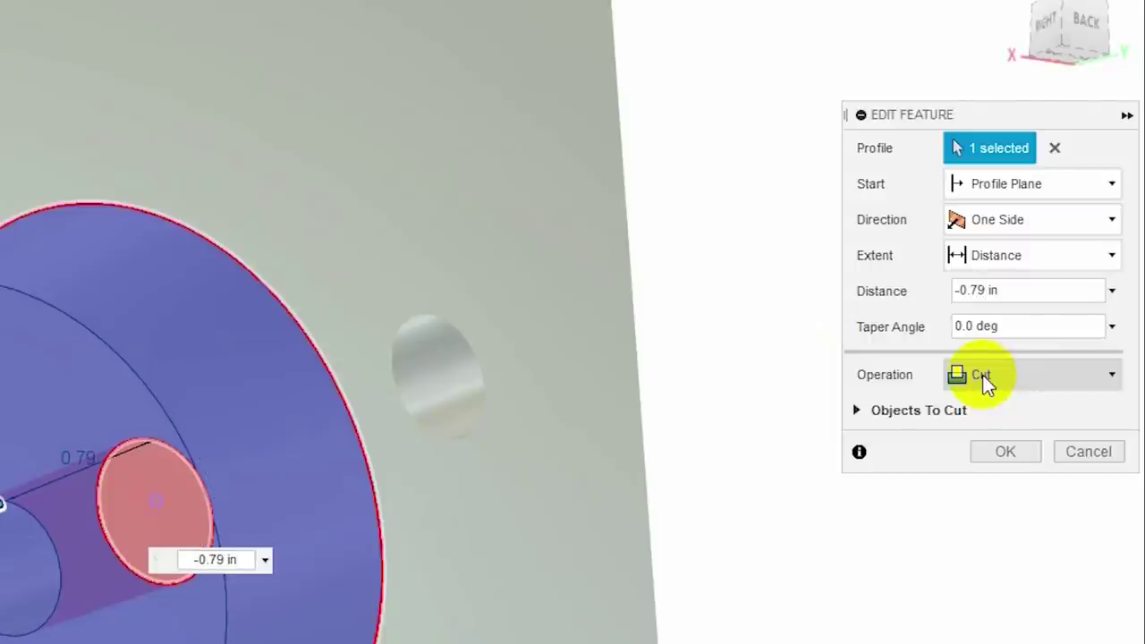
pyautogui.click(1007, 455)
pyautogui.scroll(5, 966, 485)
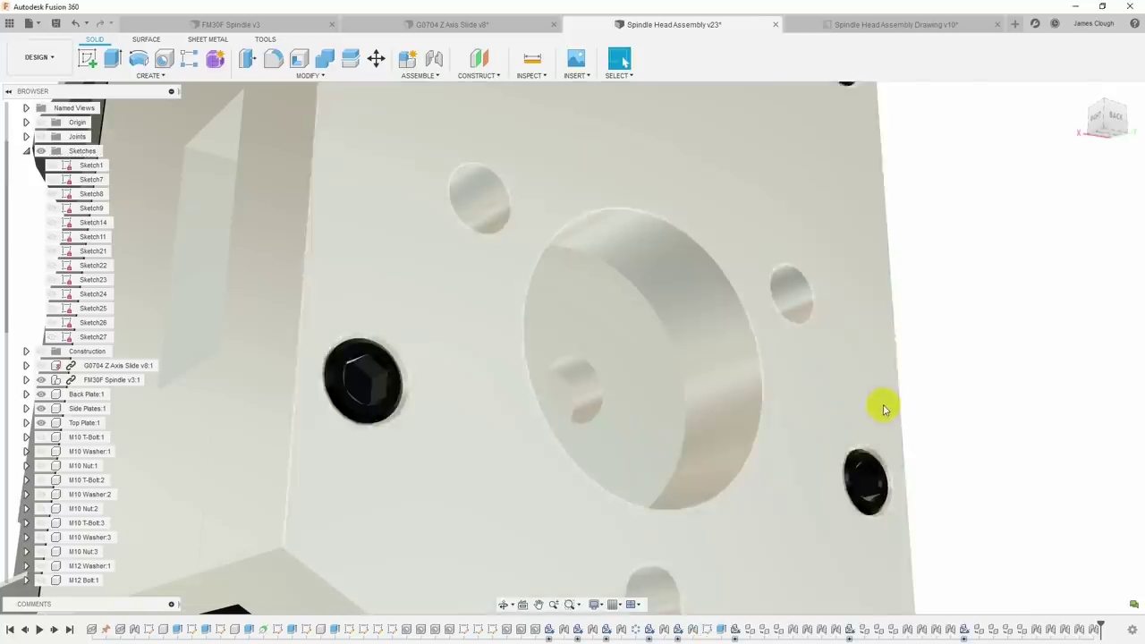
pyautogui.scroll(-5, 883, 409)
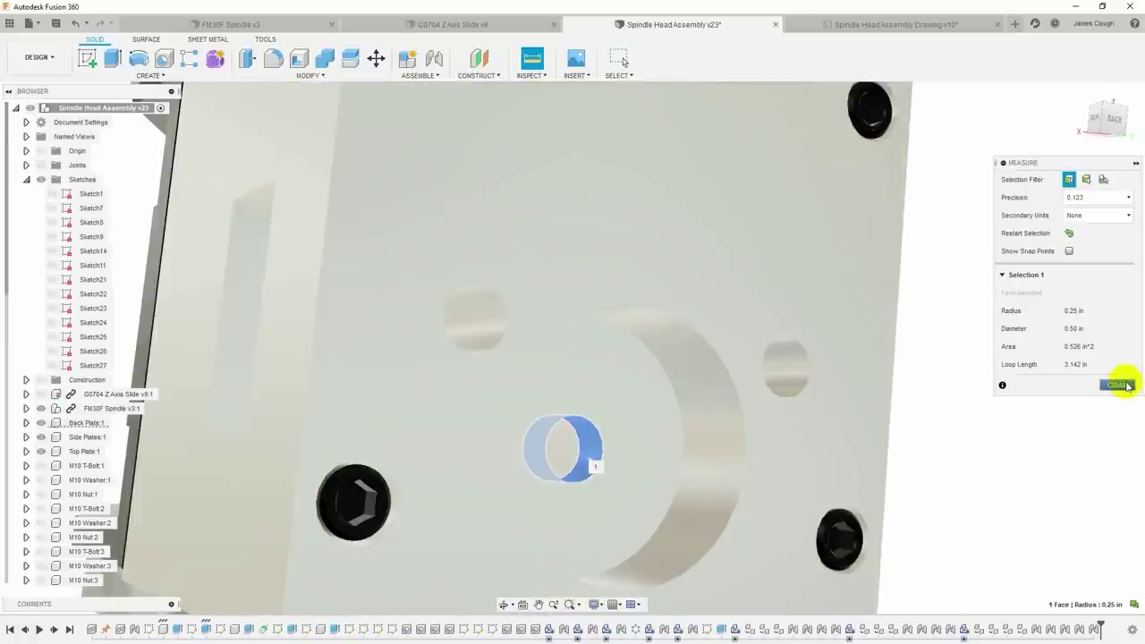
pyautogui.click(1117, 384)
pyautogui.scroll(-5, 703, 496)
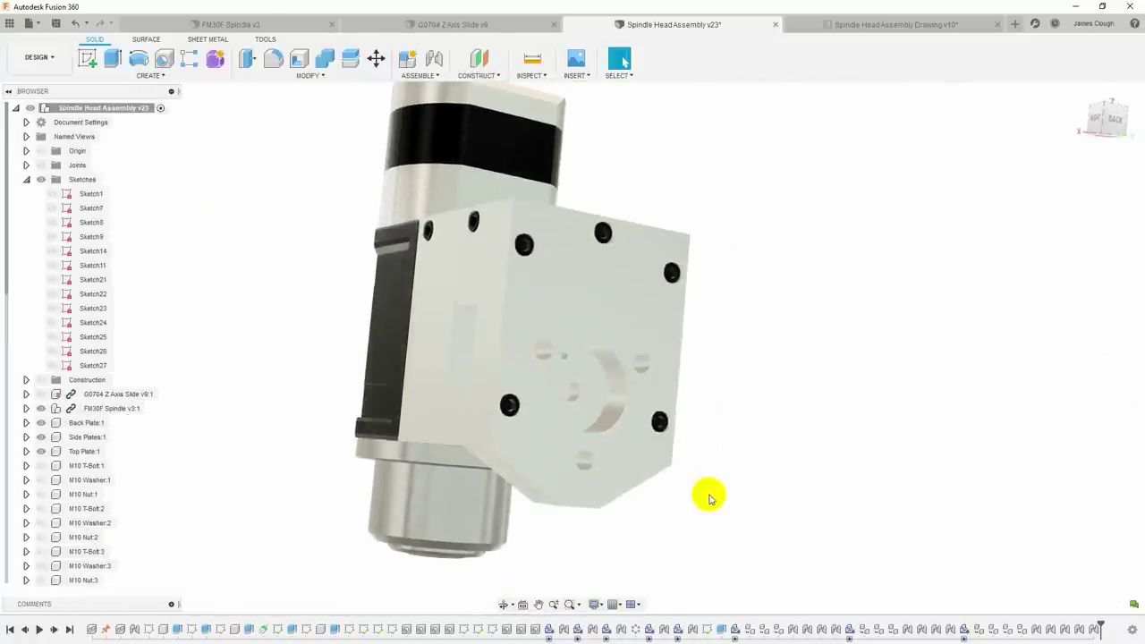